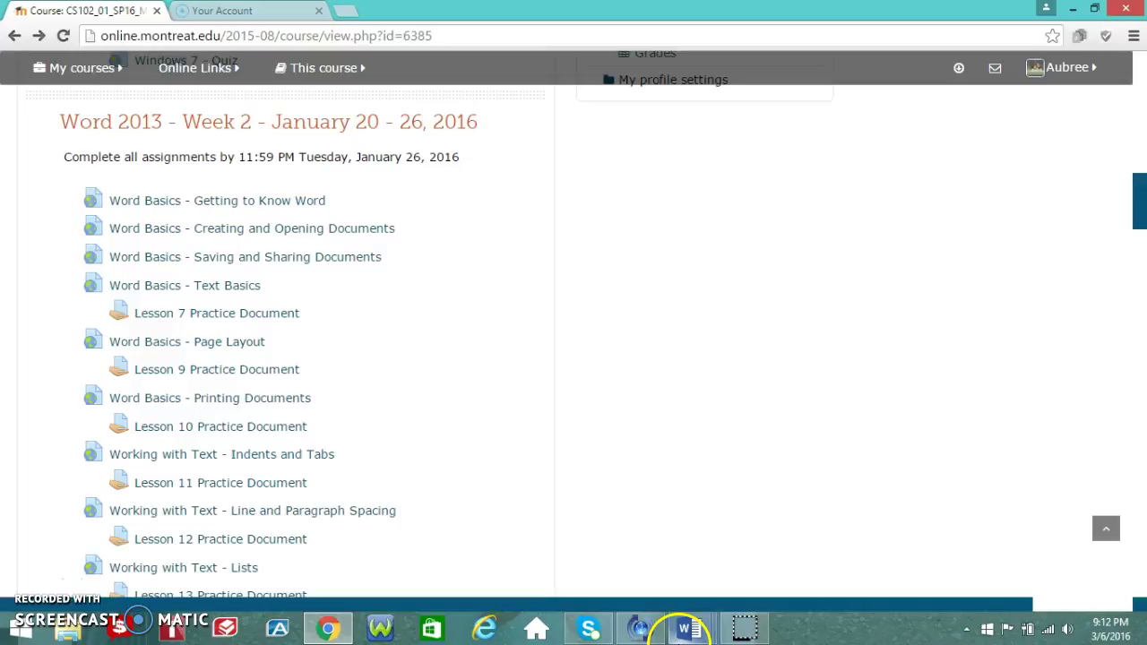
Step: Switch to the Word2013_TextBasics_Practice document in Word and review the insert, design, page layout, references, mailings, review and view commands
{"action": "left_click", "coordinate": [688, 630]}
{"action": "left_click", "coordinate": [77, 558]}
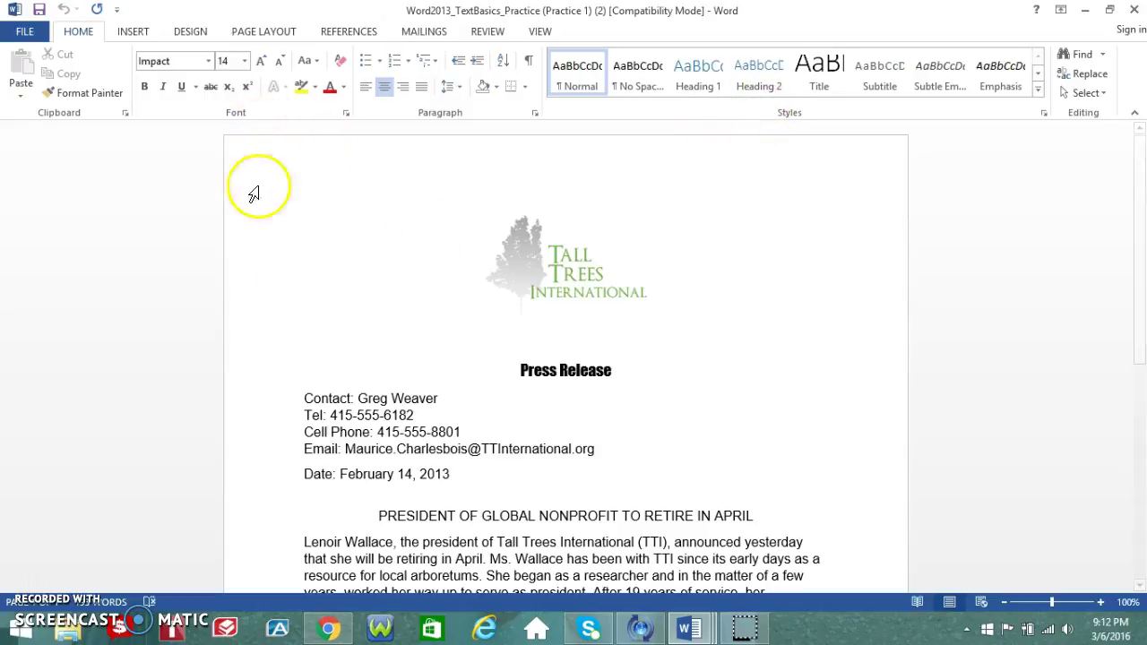
{"action": "left_click", "coordinate": [137, 32]}
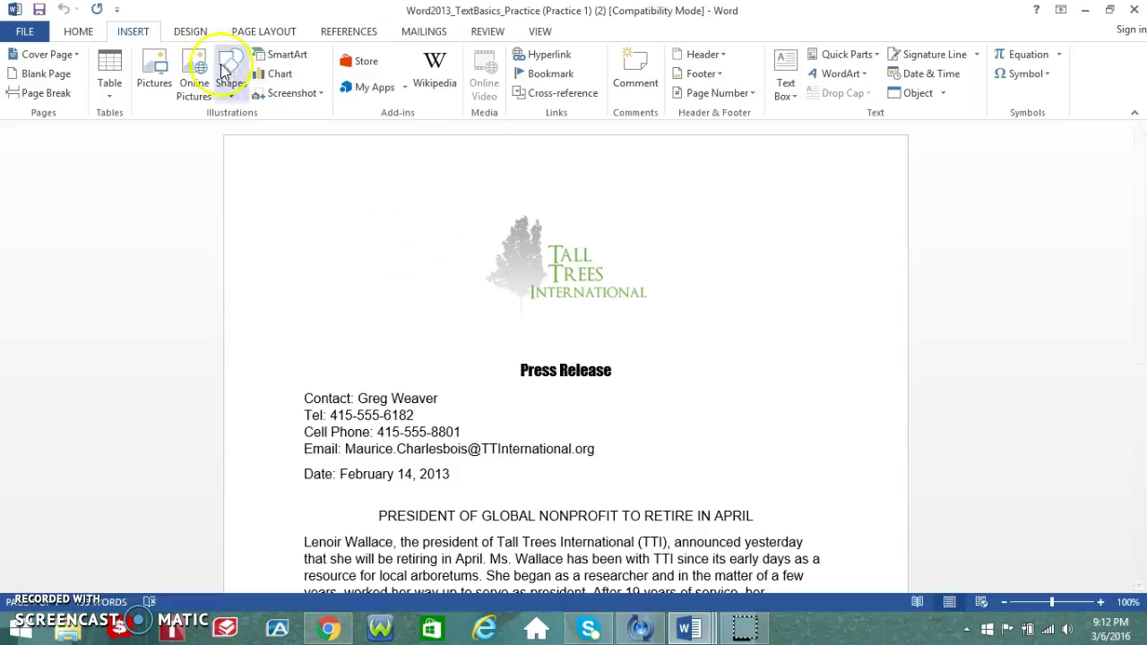
{"action": "left_click", "coordinate": [190, 32]}
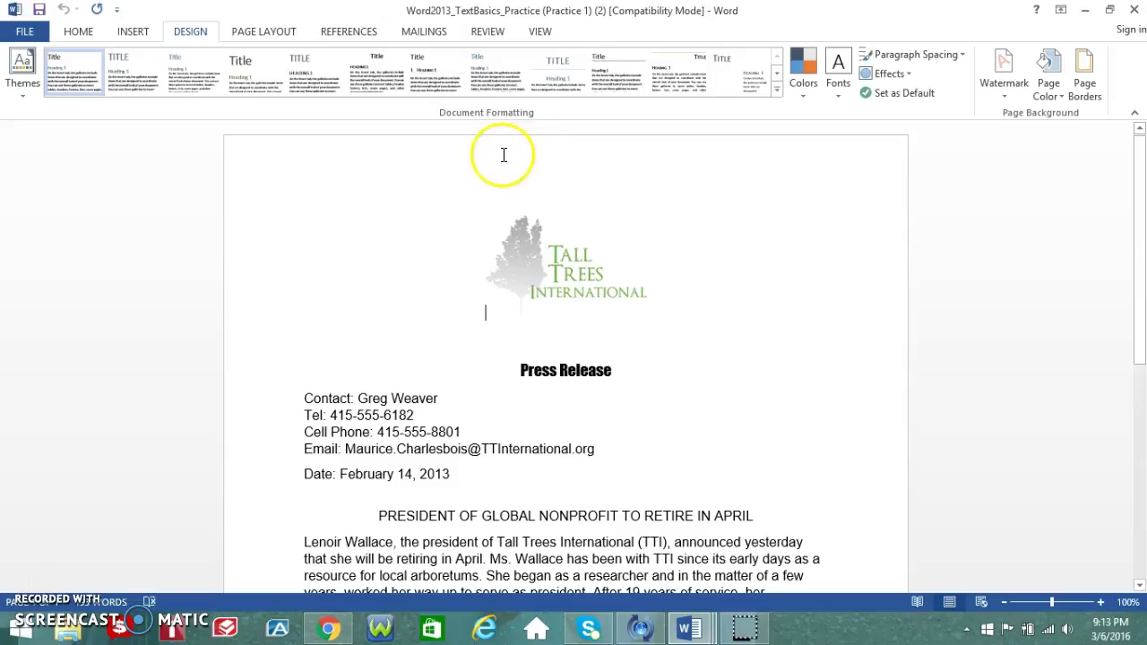
{"action": "left_click", "coordinate": [274, 33]}
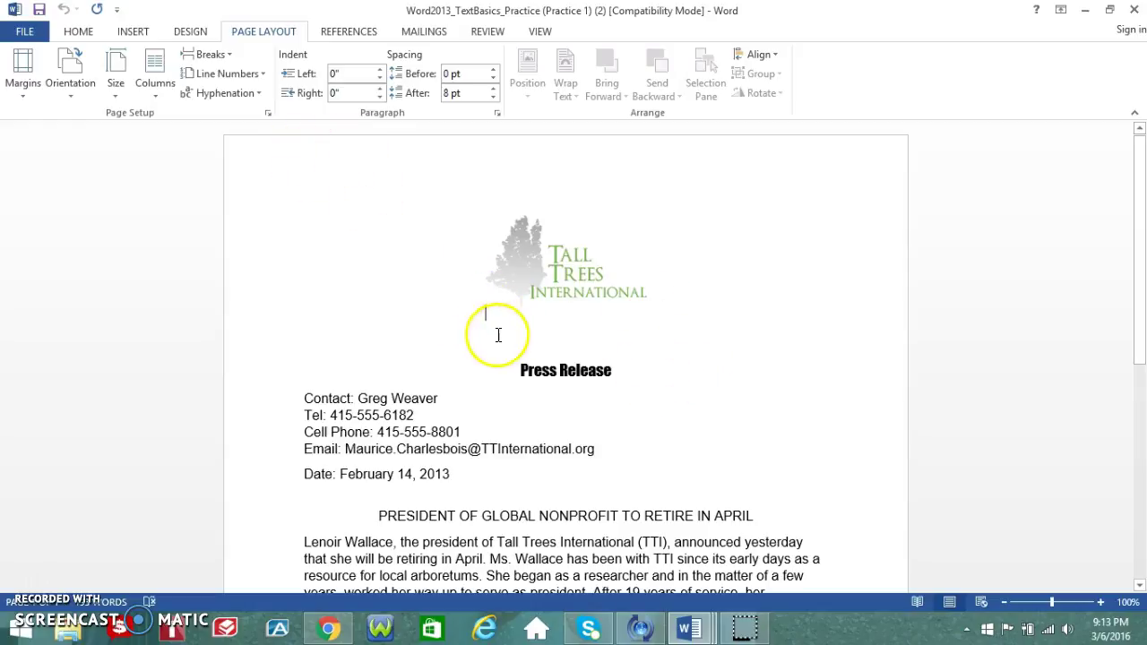
{"action": "left_click", "coordinate": [349, 31]}
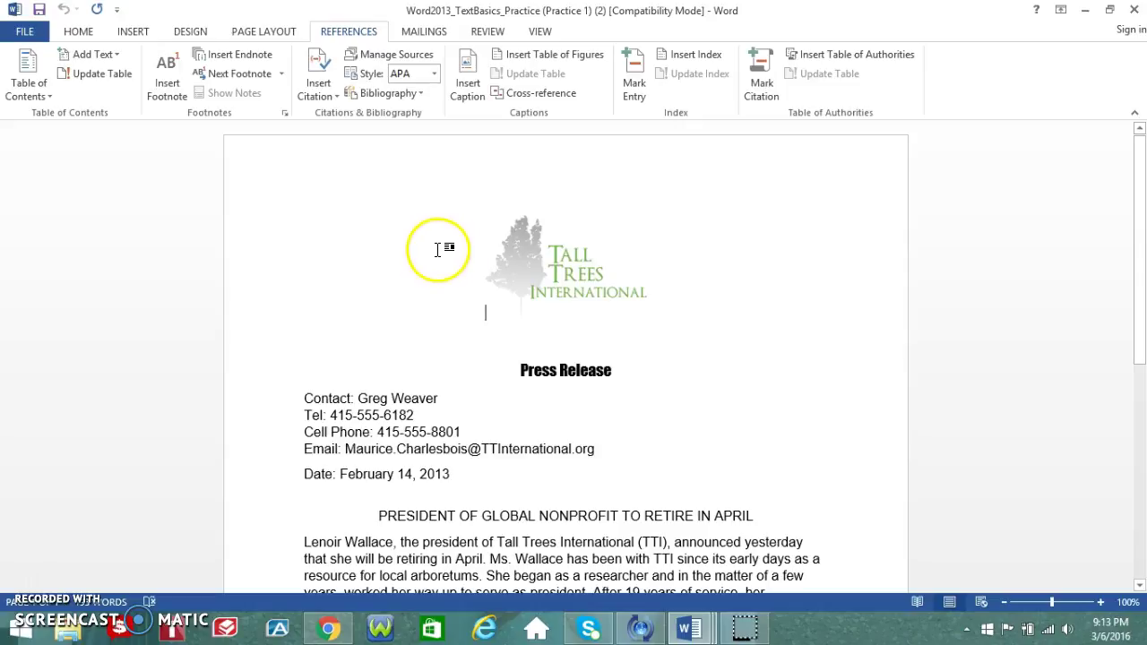
{"action": "left_click", "coordinate": [434, 32]}
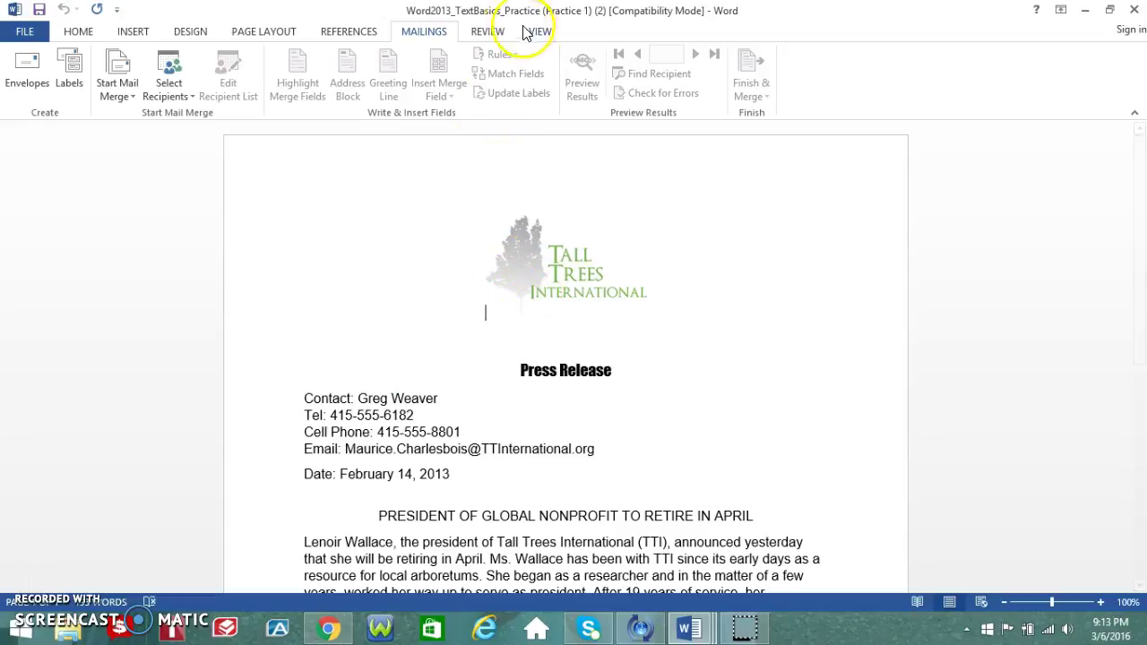
{"action": "left_click", "coordinate": [489, 31]}
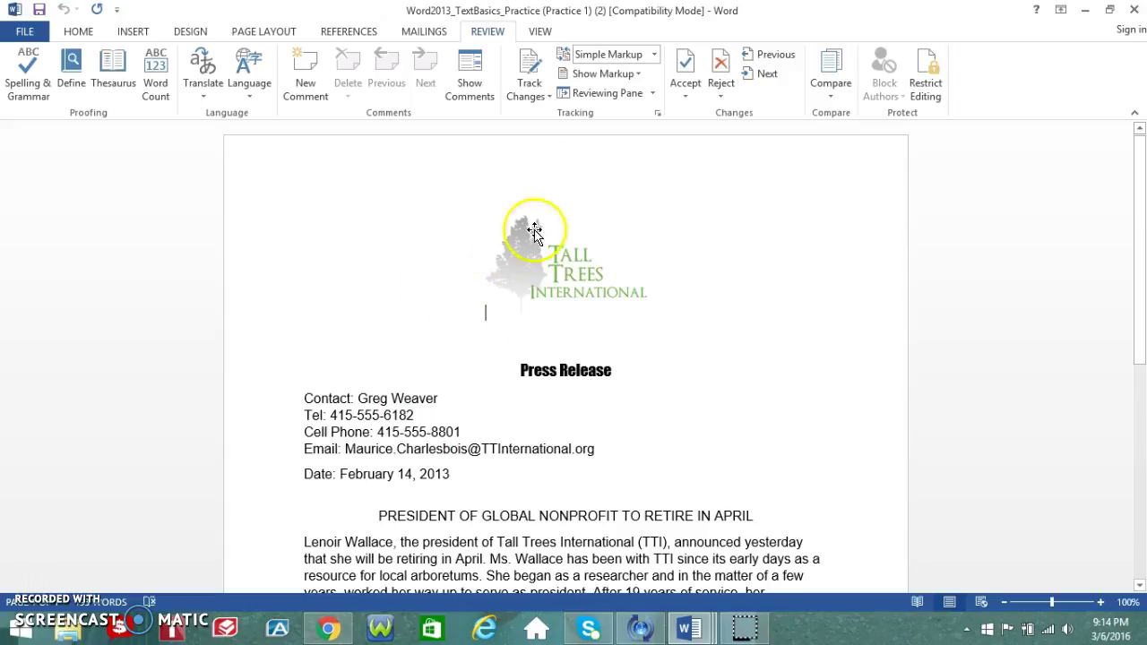
{"action": "left_click", "coordinate": [540, 32]}
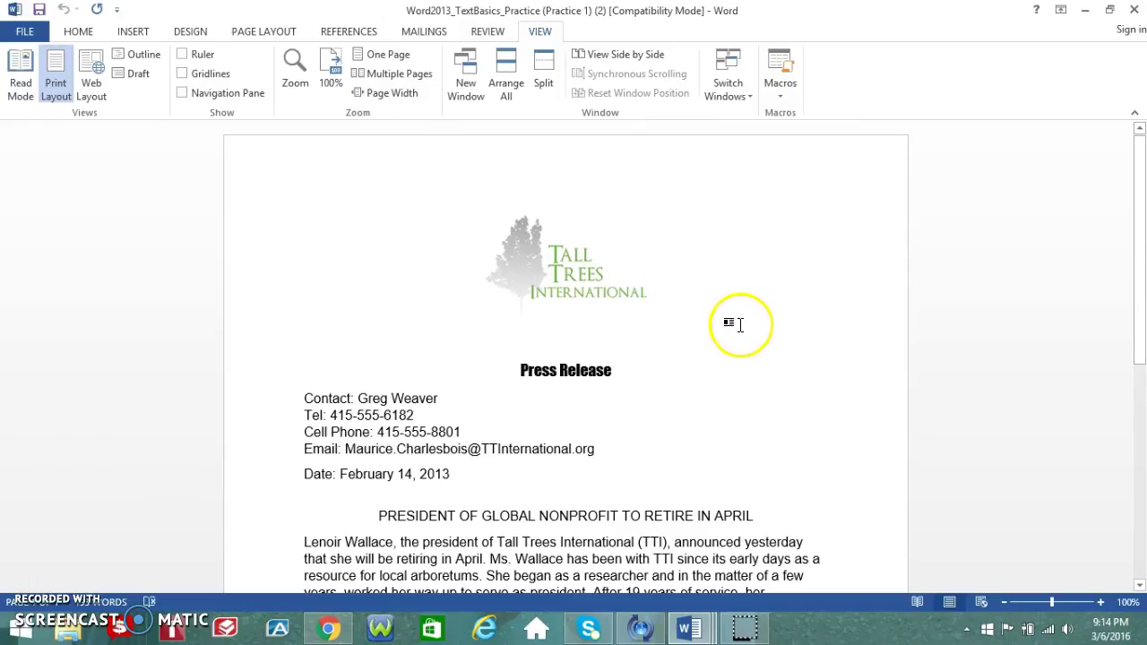
Step: Preview the press release in Web Layout and return it to Print Layout
{"action": "left_click", "coordinate": [982, 603]}
{"action": "left_click", "coordinate": [948, 601]}
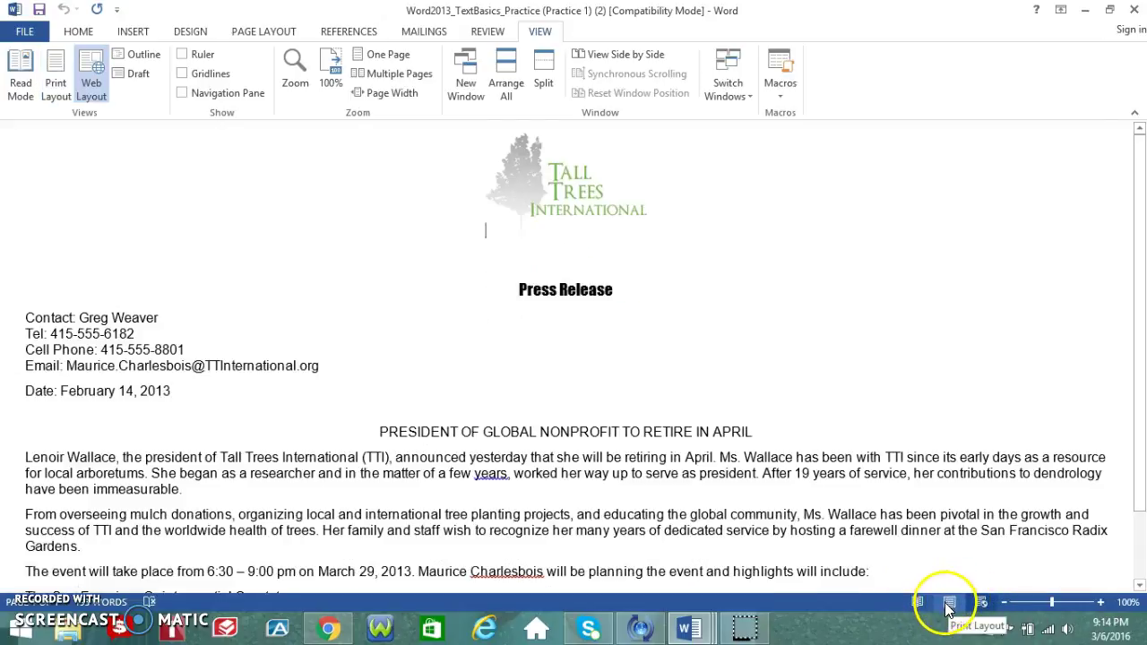
{"action": "left_click", "coordinate": [950, 602]}
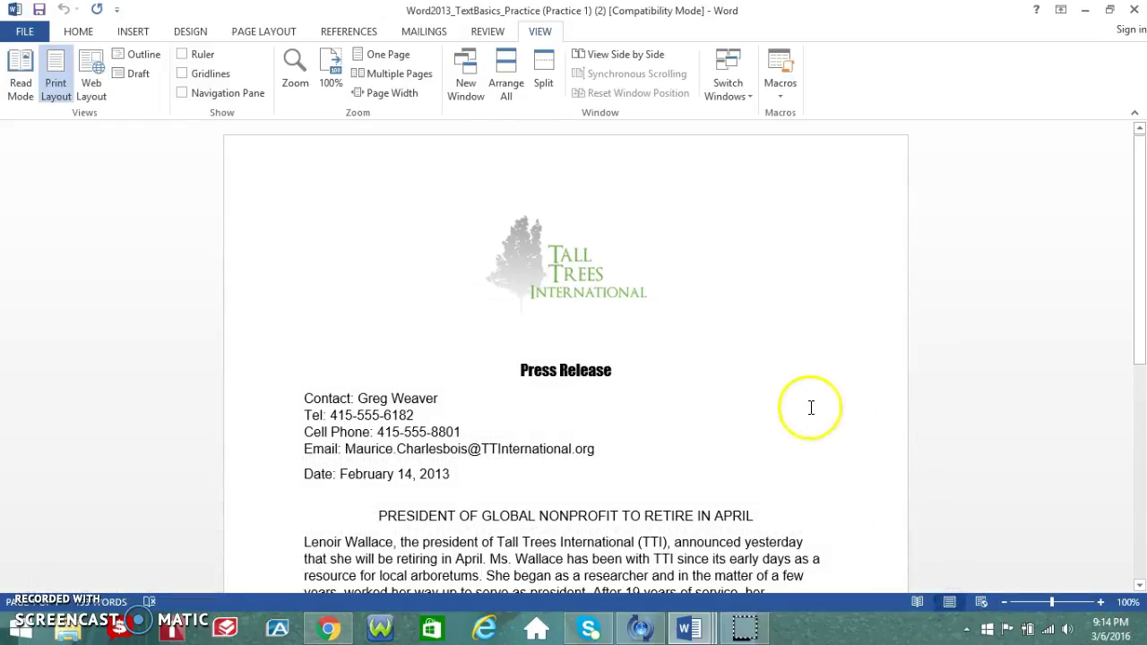
Step: Look through the press release to its end, returning to the beginning and the home commands
{"action": "scroll", "coordinate": [744, 363], "scroll_direction": "down", "scroll_amount": 3}
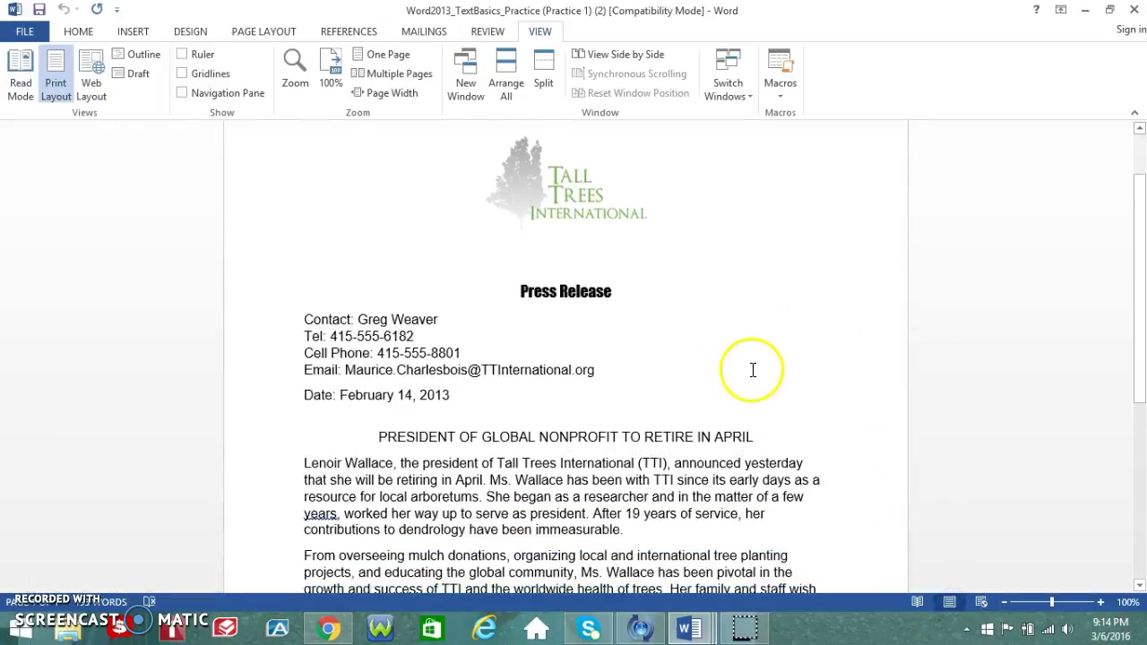
{"action": "scroll", "coordinate": [752, 363], "scroll_direction": "down", "scroll_amount": 5}
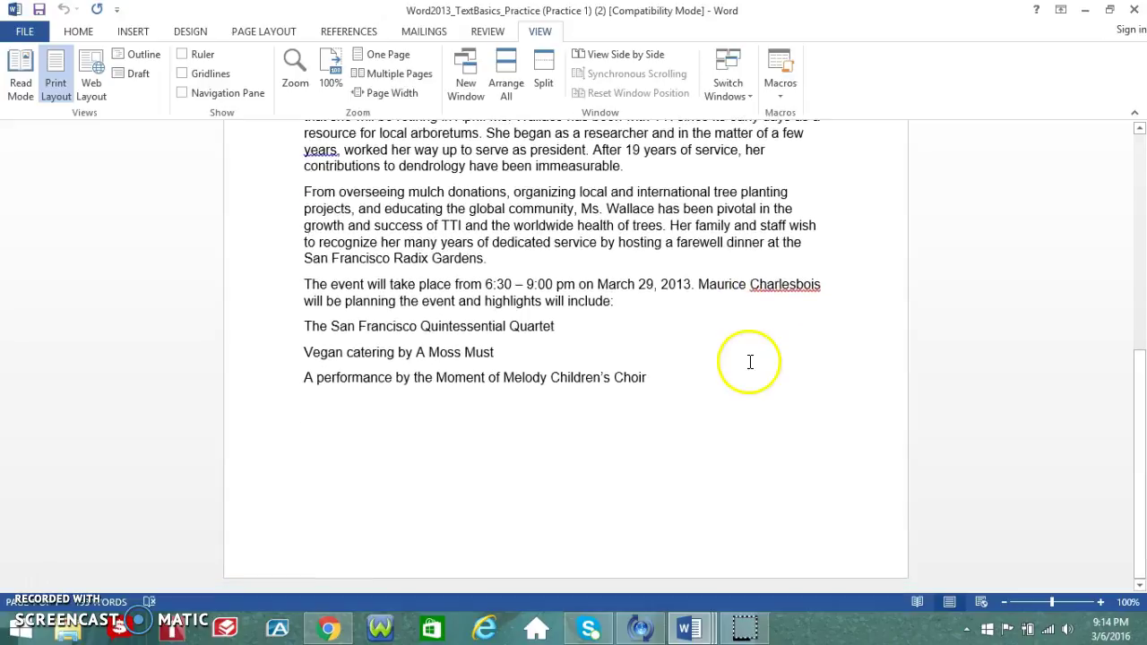
{"action": "scroll", "coordinate": [750, 361], "scroll_direction": "up", "scroll_amount": 9}
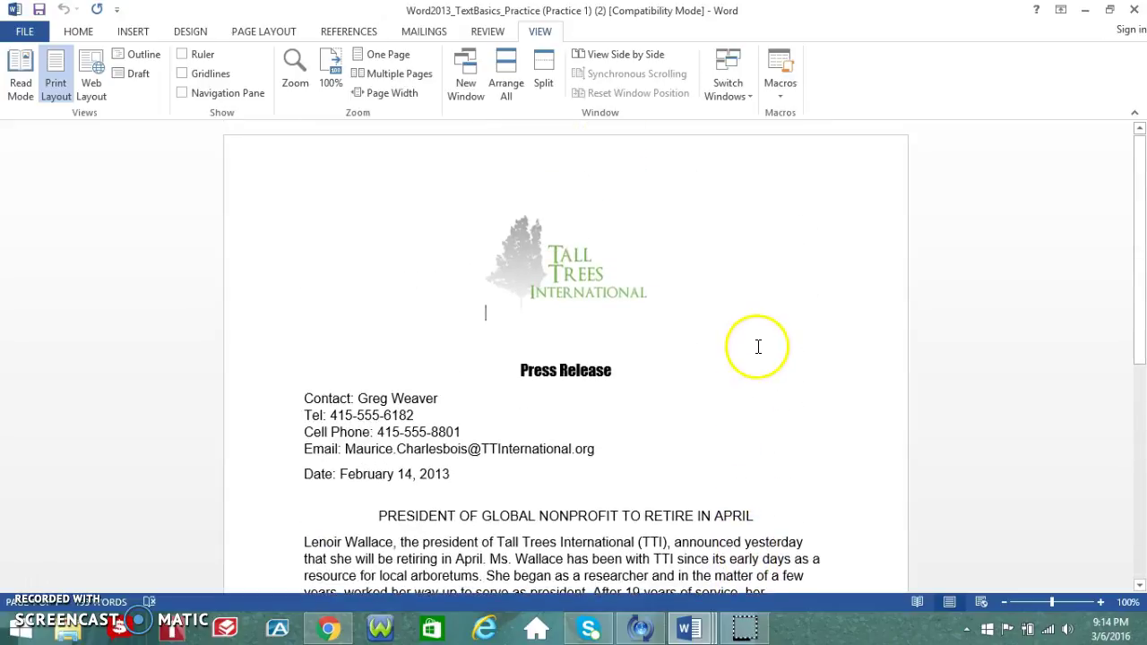
{"action": "left_click", "coordinate": [75, 34]}
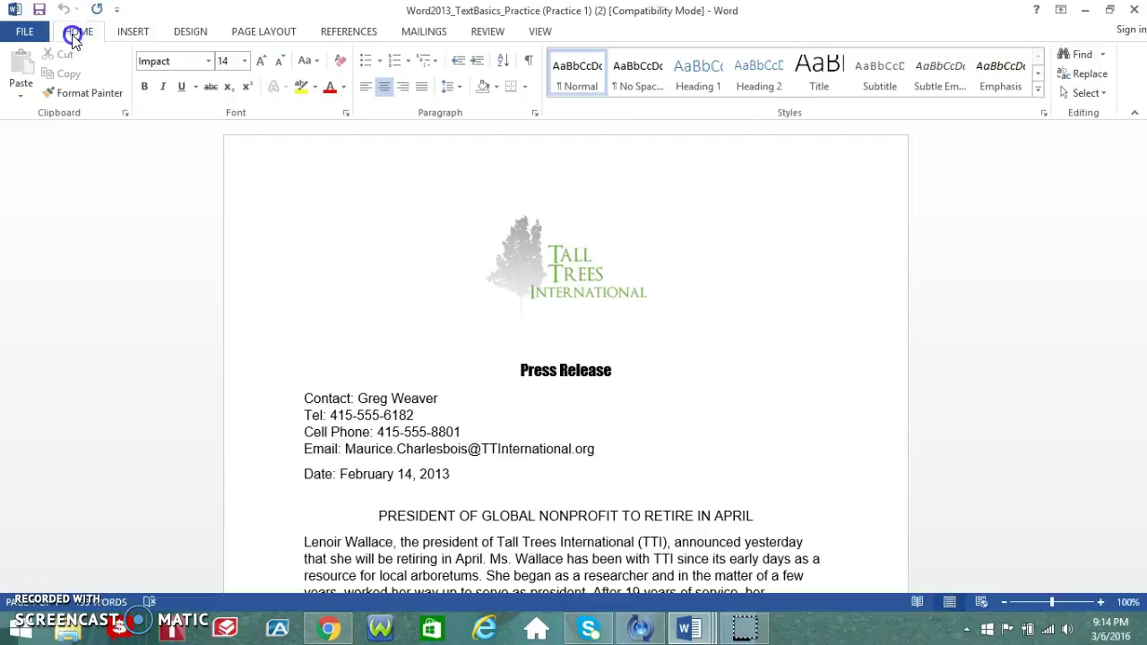
Step: Switch to the Word2013_PageLayout_Practice document and examine the available page setup options
{"action": "left_click", "coordinate": [691, 631]}
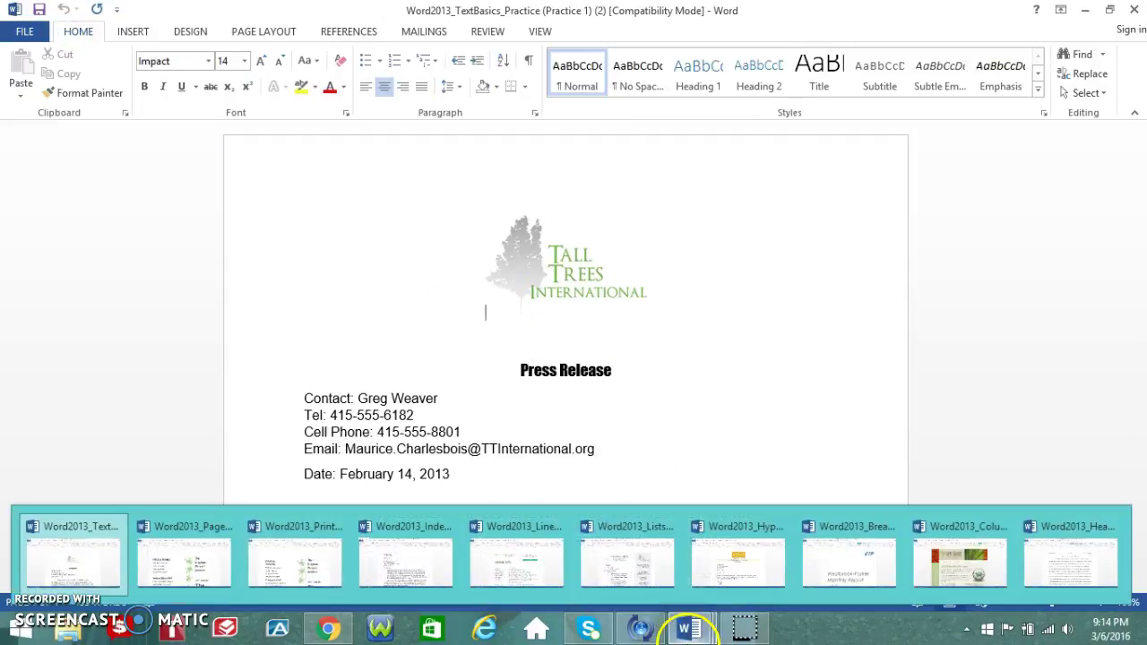
{"action": "left_click", "coordinate": [201, 553]}
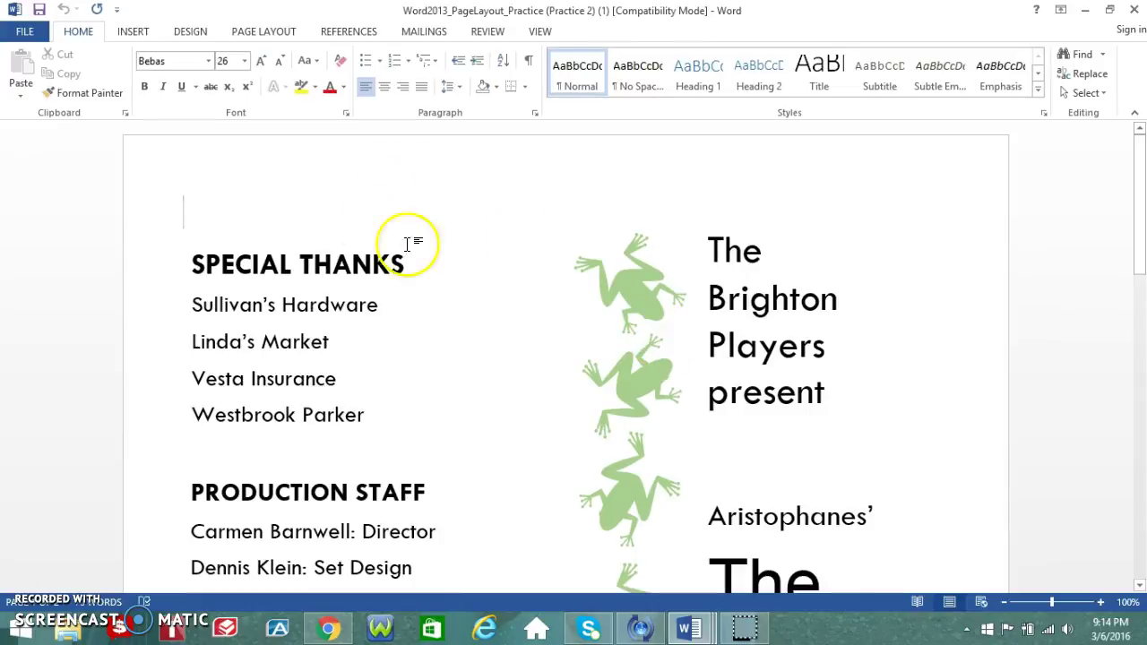
{"action": "left_click", "coordinate": [250, 34]}
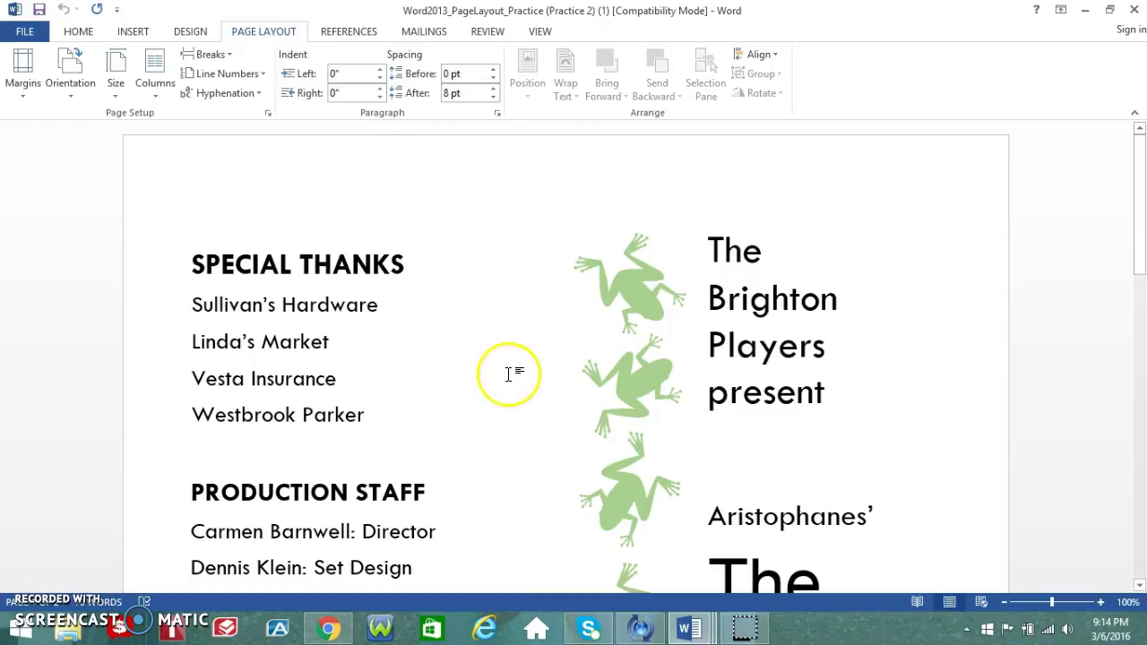
{"action": "left_click", "coordinate": [78, 31]}
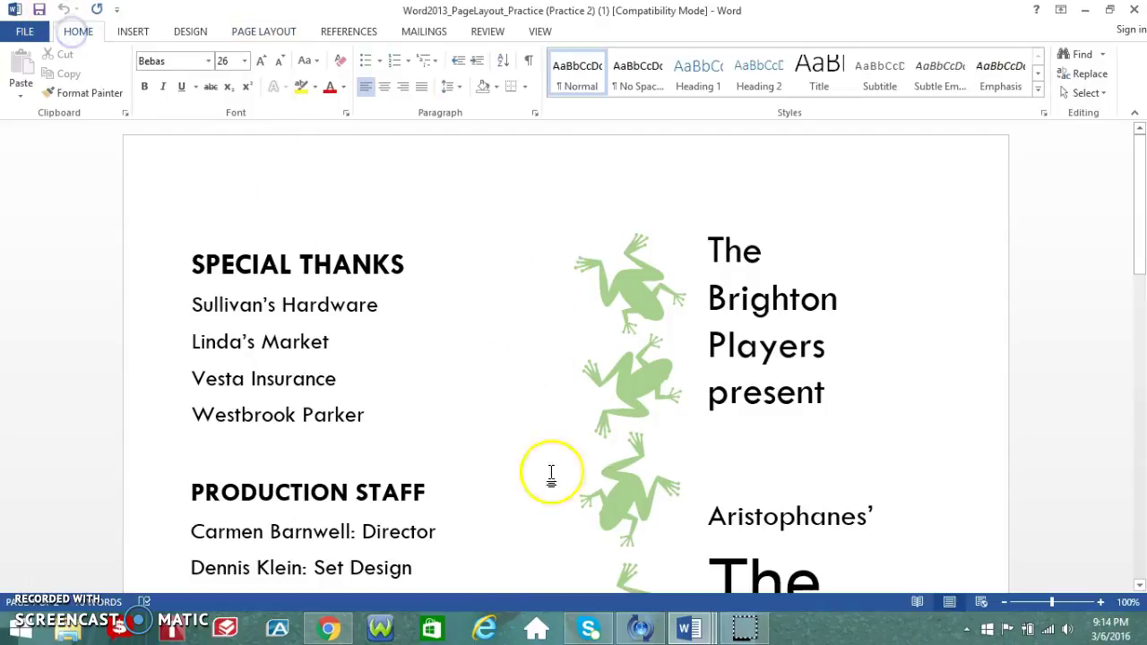
Step: Switch to the Word2013_Printing_Practice document, examine its print settings and preview, and return to the document
{"action": "mouse_move", "coordinate": [681, 632]}
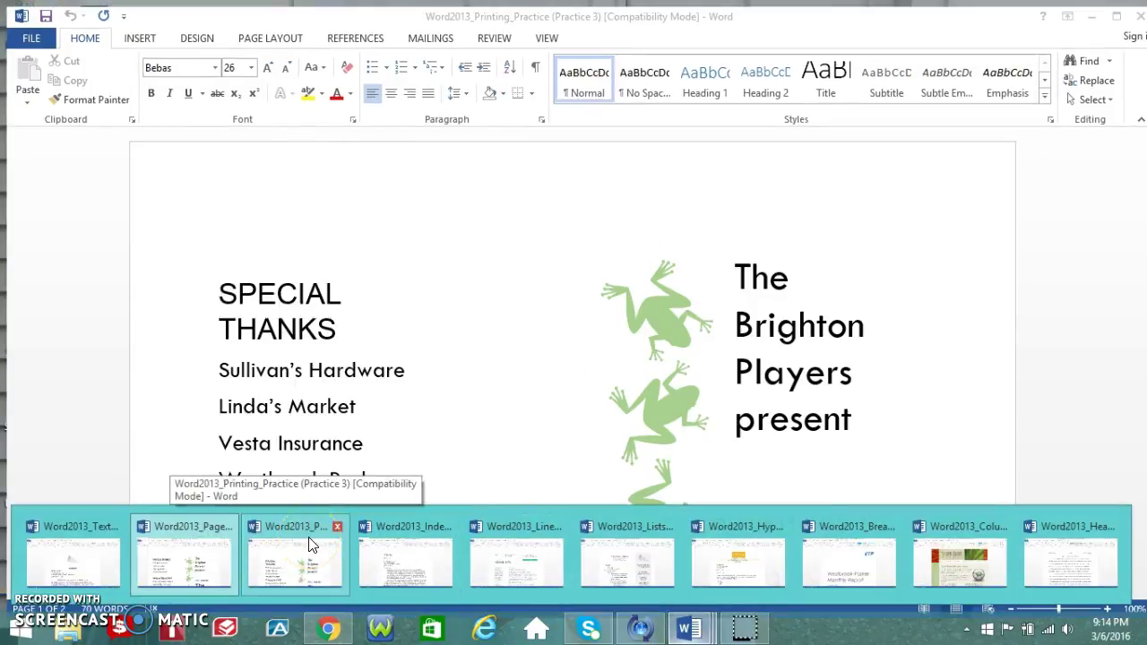
{"action": "left_click", "coordinate": [310, 540]}
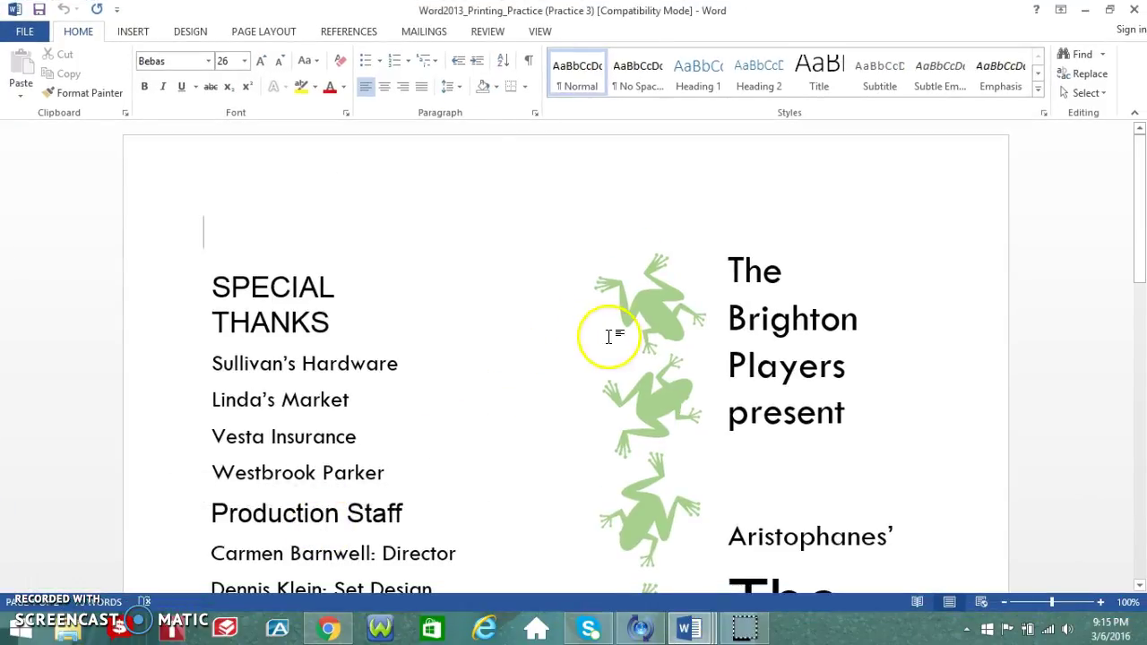
{"action": "left_click", "coordinate": [29, 31]}
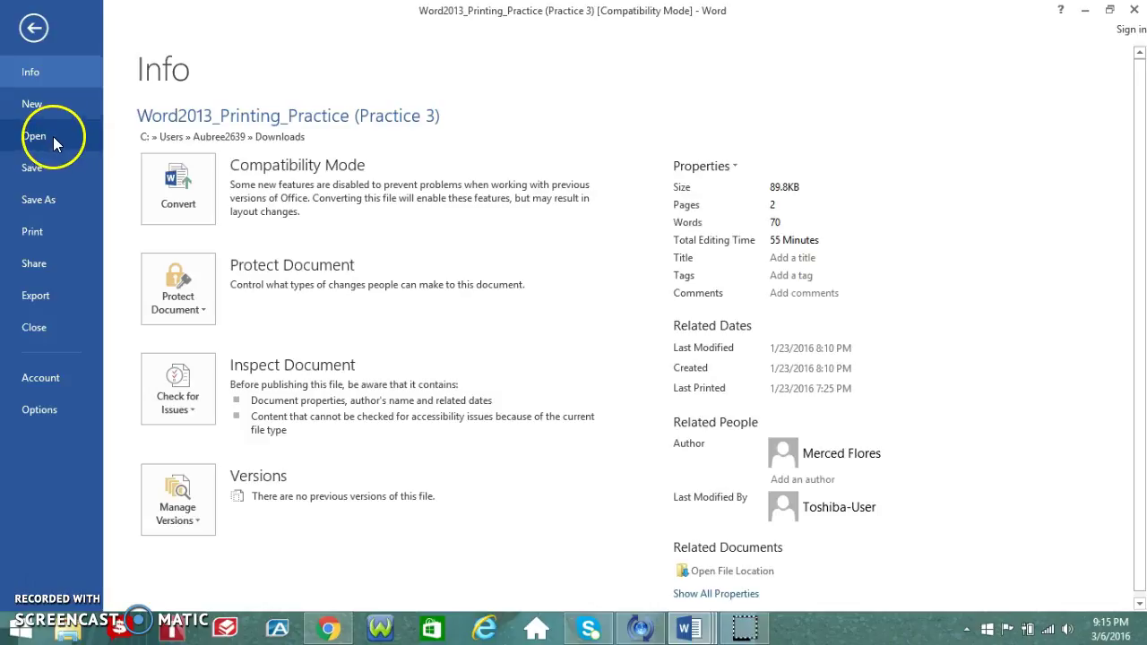
{"action": "left_click", "coordinate": [65, 232]}
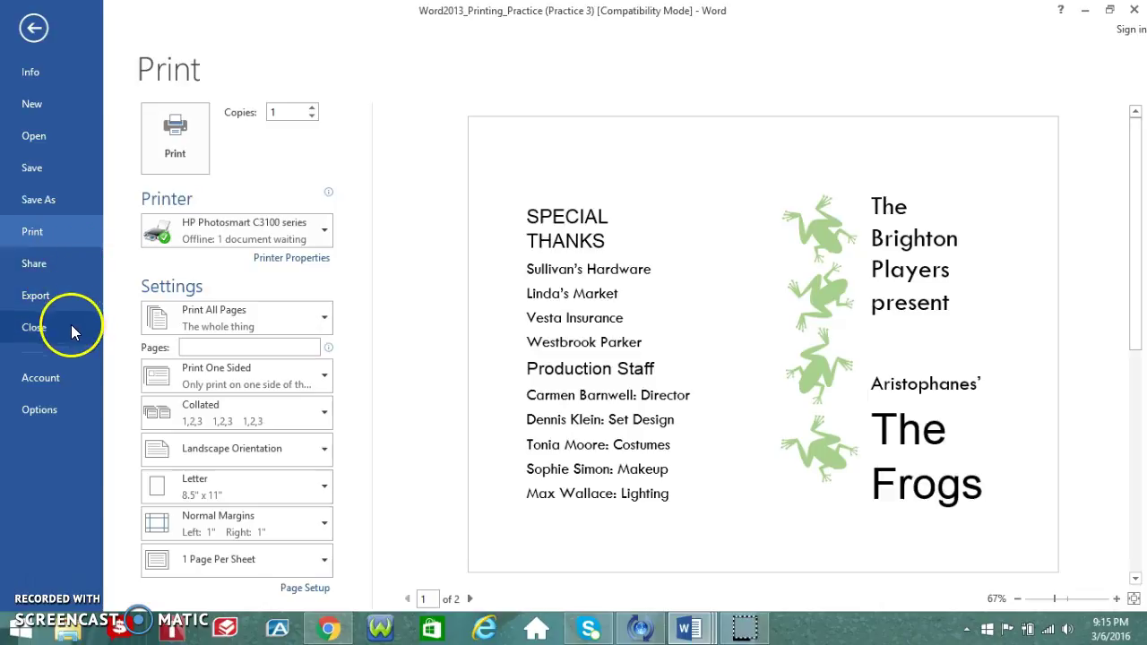
{"action": "left_click", "coordinate": [34, 30]}
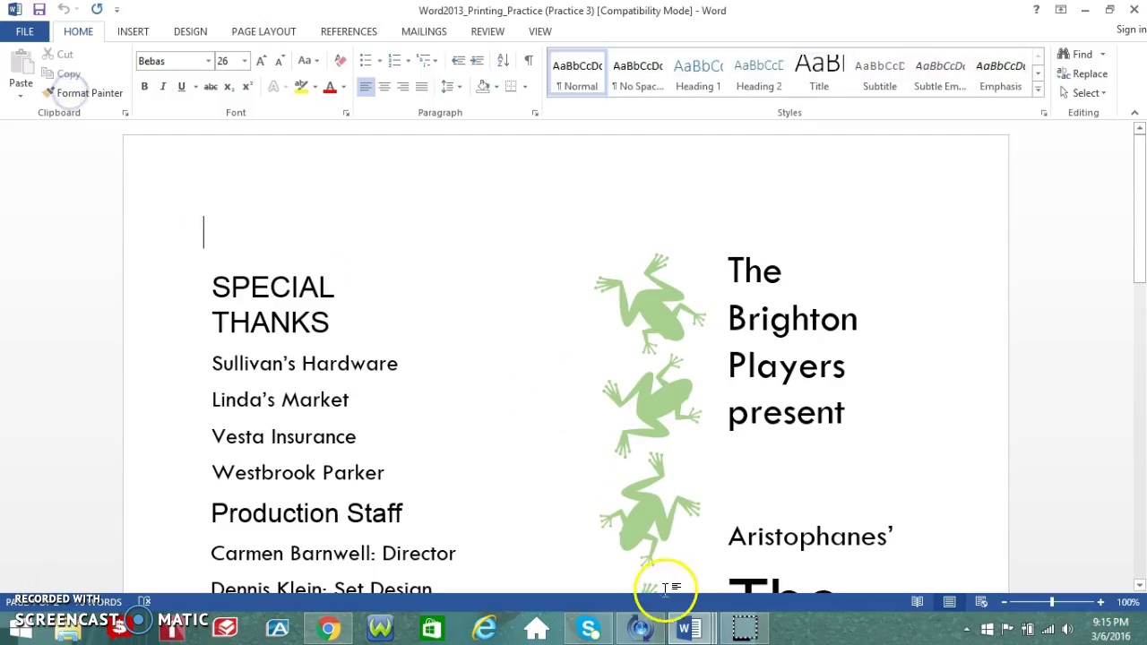
Step: Switch to the Word2013_IndentsTabs_Practice document and examine the indents of the letter's paragraphs down to the signature
{"action": "mouse_move", "coordinate": [685, 630]}
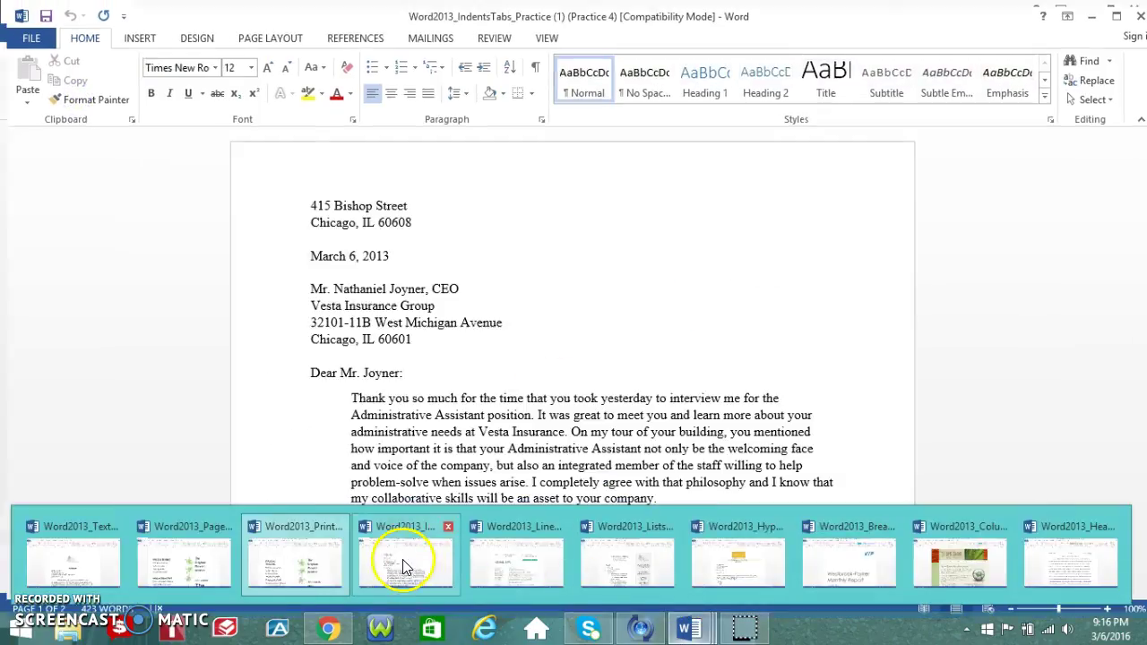
{"action": "left_click", "coordinate": [410, 563]}
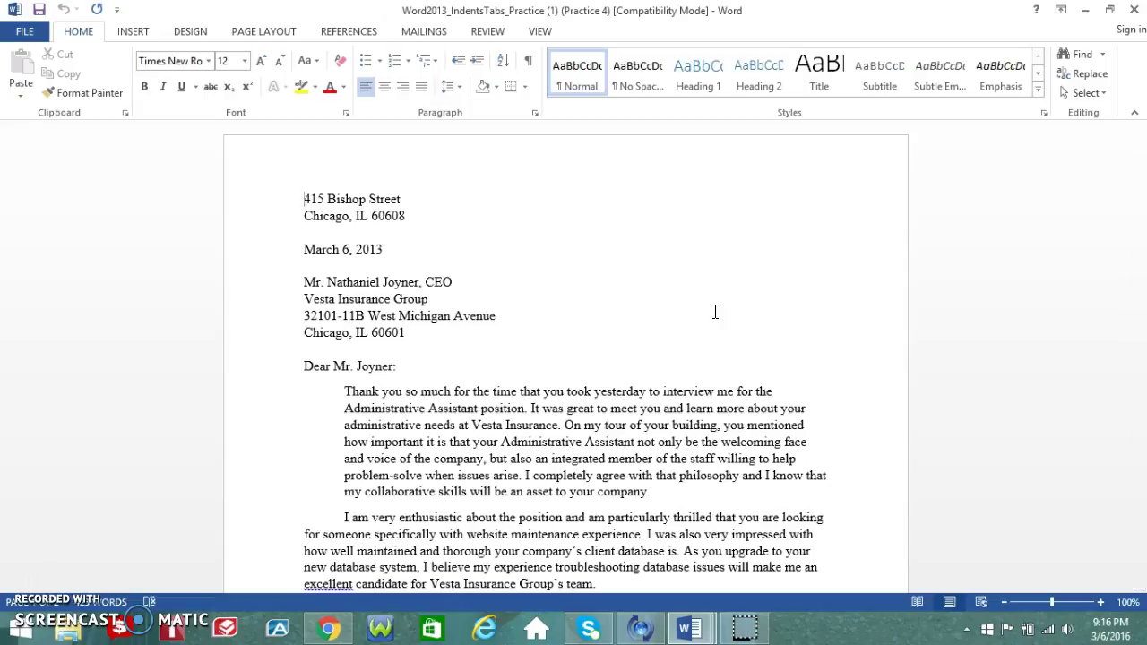
{"action": "scroll", "coordinate": [474, 277], "scroll_direction": "down", "scroll_amount": 5}
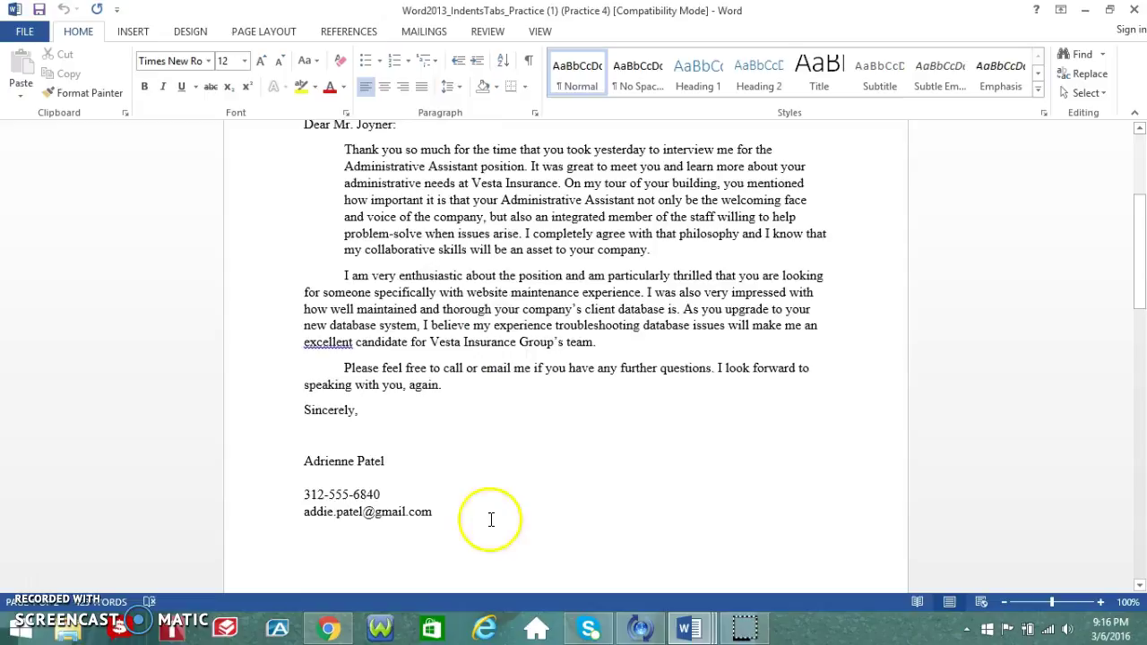
{"action": "scroll", "coordinate": [422, 415], "scroll_direction": "up", "scroll_amount": 3}
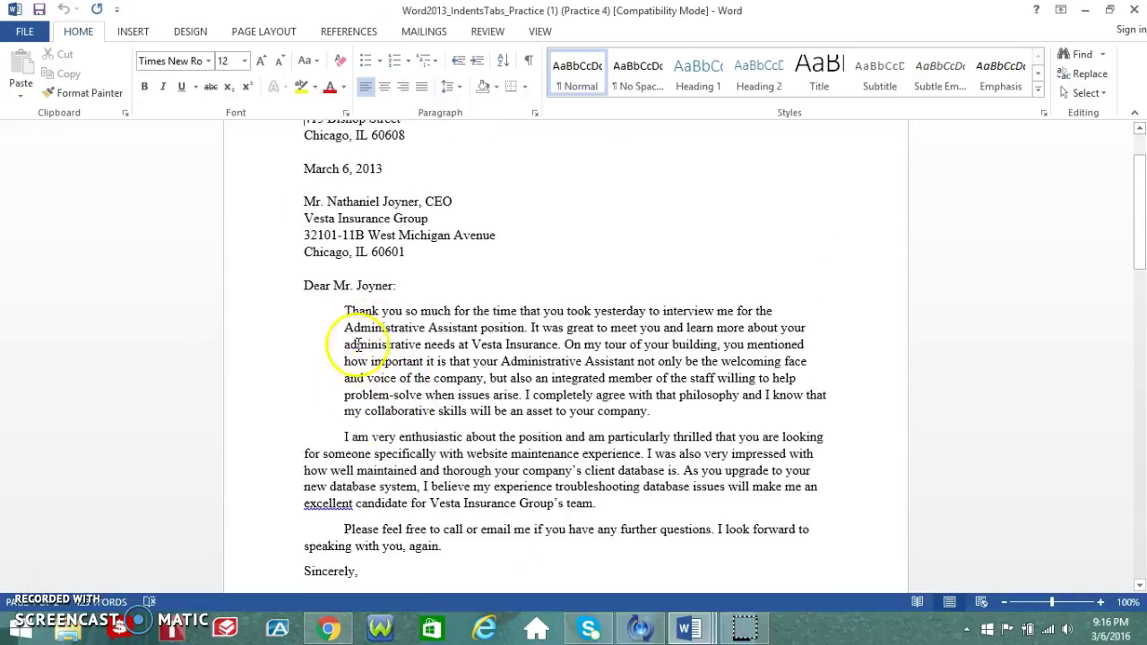
{"action": "scroll", "coordinate": [384, 474], "scroll_direction": "down", "scroll_amount": 3}
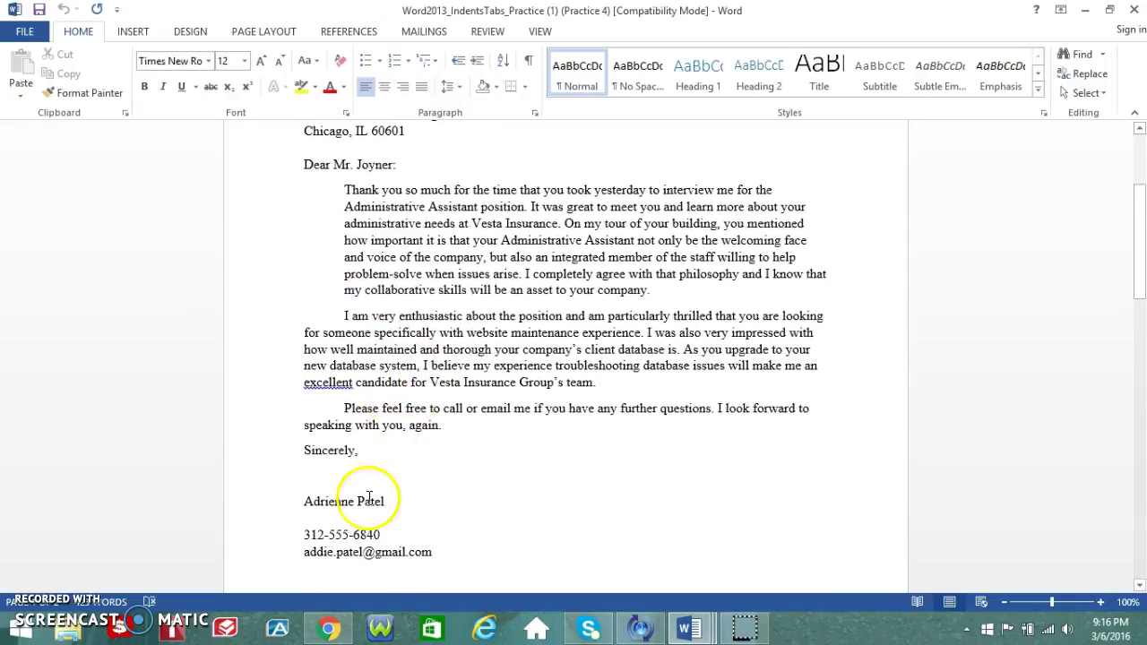
{"action": "scroll", "coordinate": [408, 453], "scroll_direction": "up", "scroll_amount": 4}
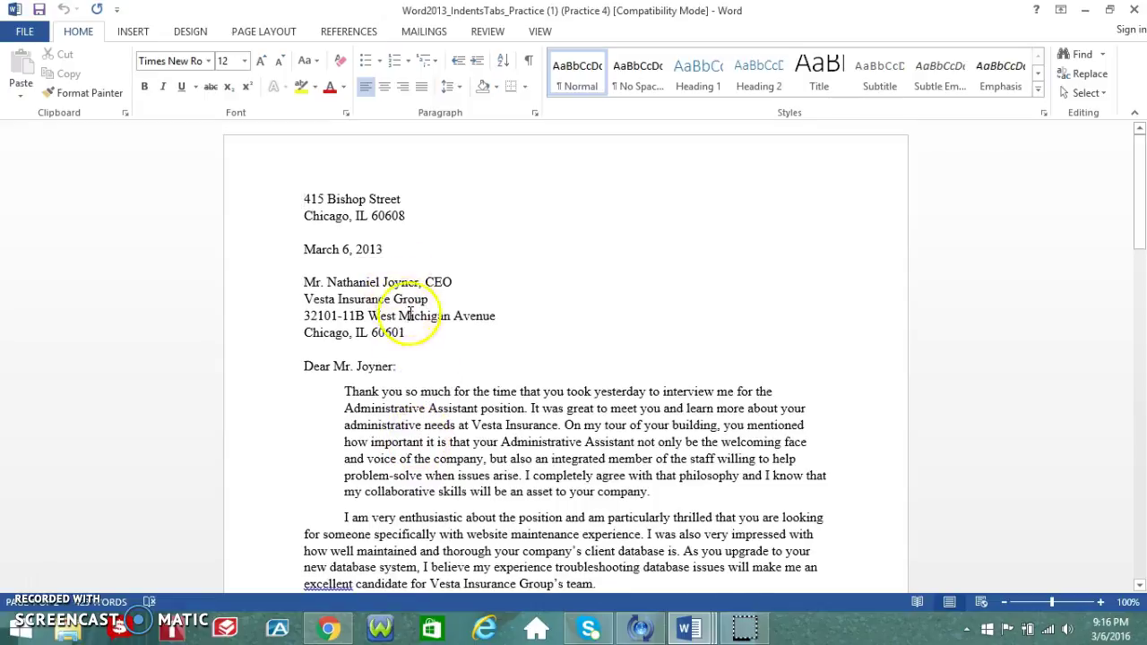
{"action": "scroll", "coordinate": [468, 305], "scroll_direction": "down", "scroll_amount": 3}
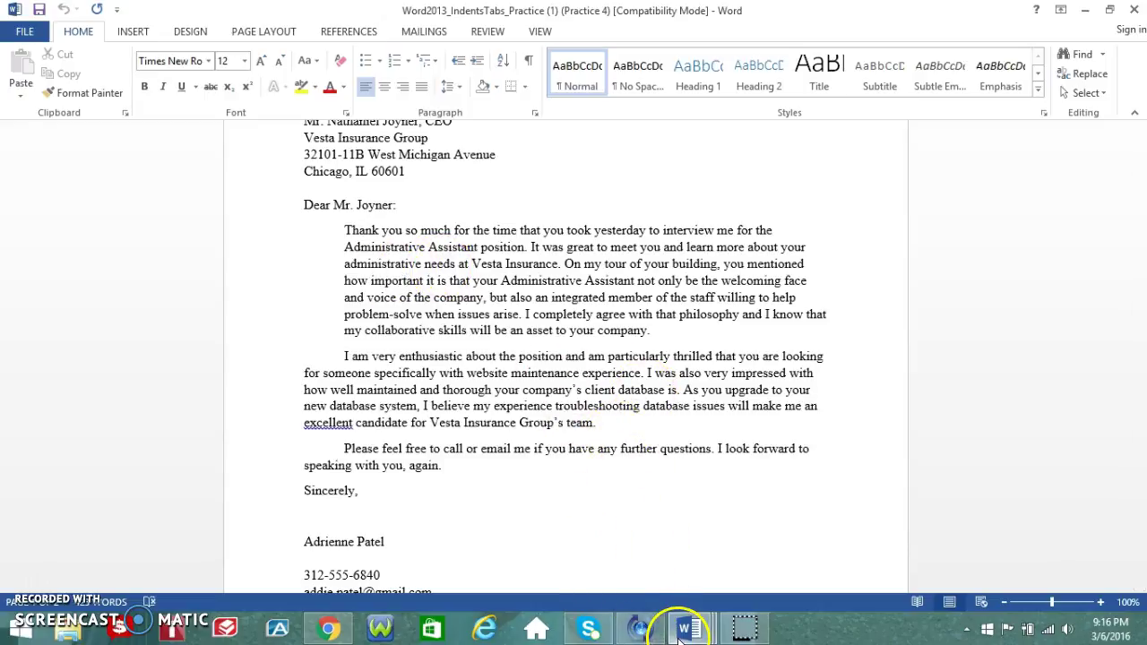
Step: Switch to the Word2013_LineSpacing_Practice document and look through the résumé's line and paragraph spacing from beginning to end
{"action": "mouse_move", "coordinate": [688, 628]}
{"action": "mouse_move", "coordinate": [530, 567]}
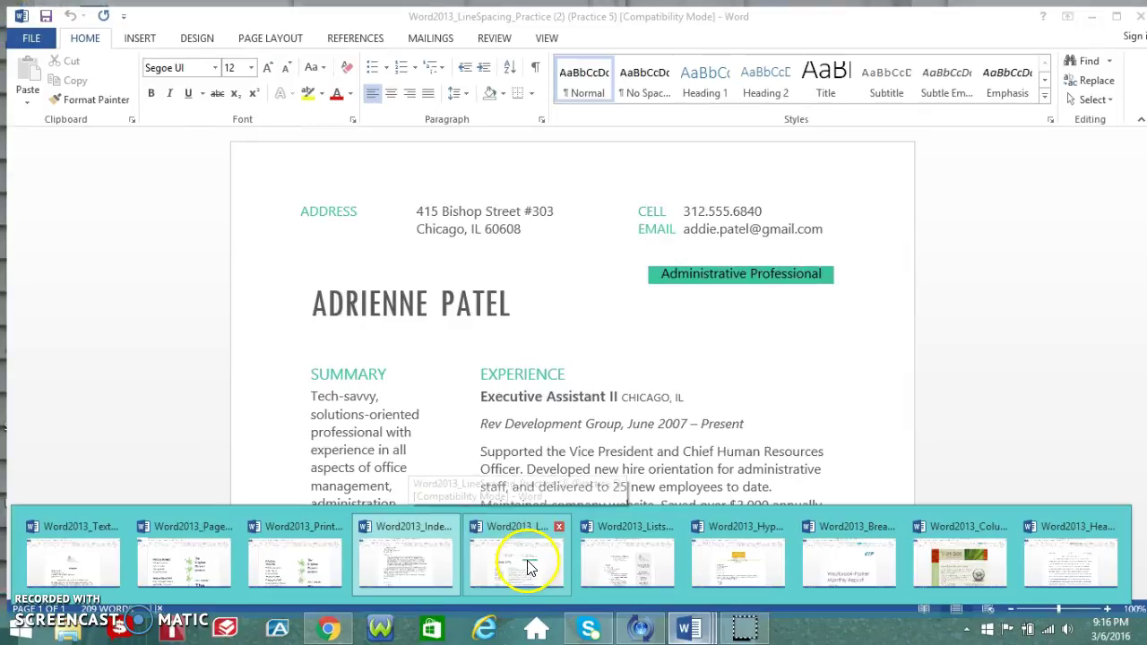
{"action": "left_click", "coordinate": [530, 567]}
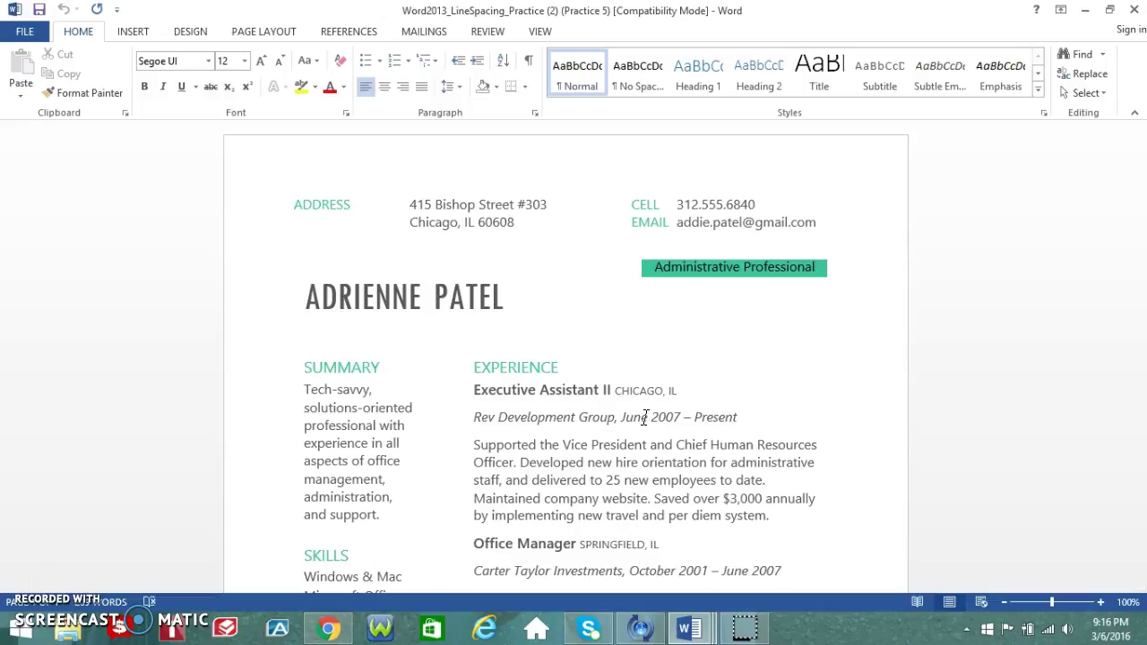
{"action": "scroll", "coordinate": [628, 430], "scroll_direction": "down", "scroll_amount": 6}
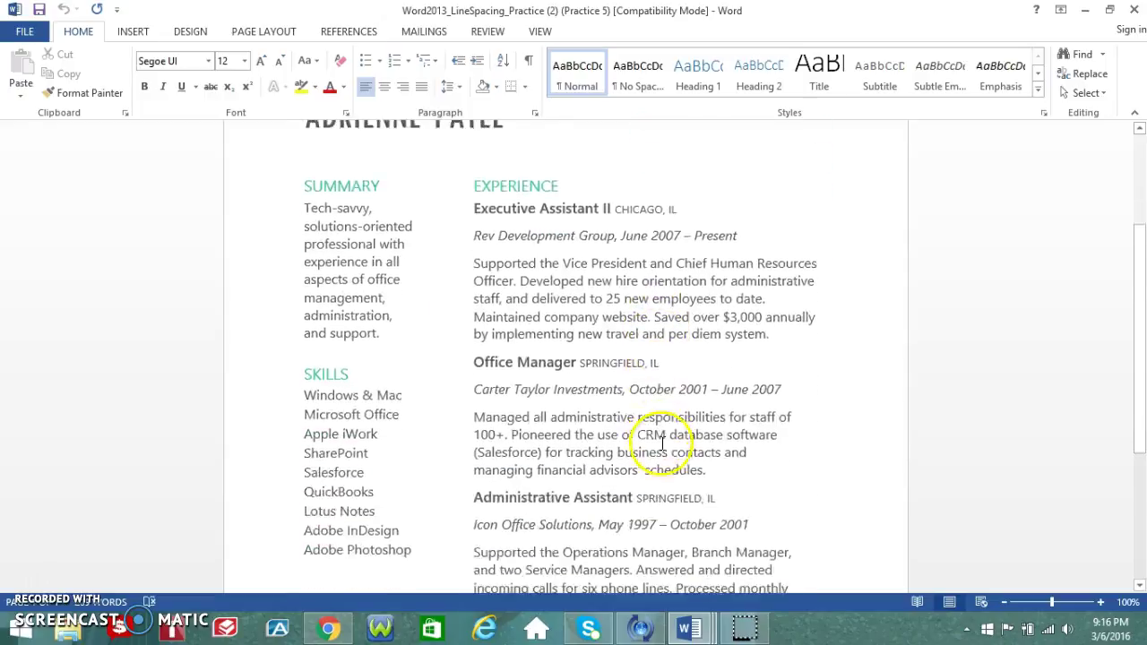
{"action": "scroll", "coordinate": [625, 441], "scroll_direction": "down", "scroll_amount": 3}
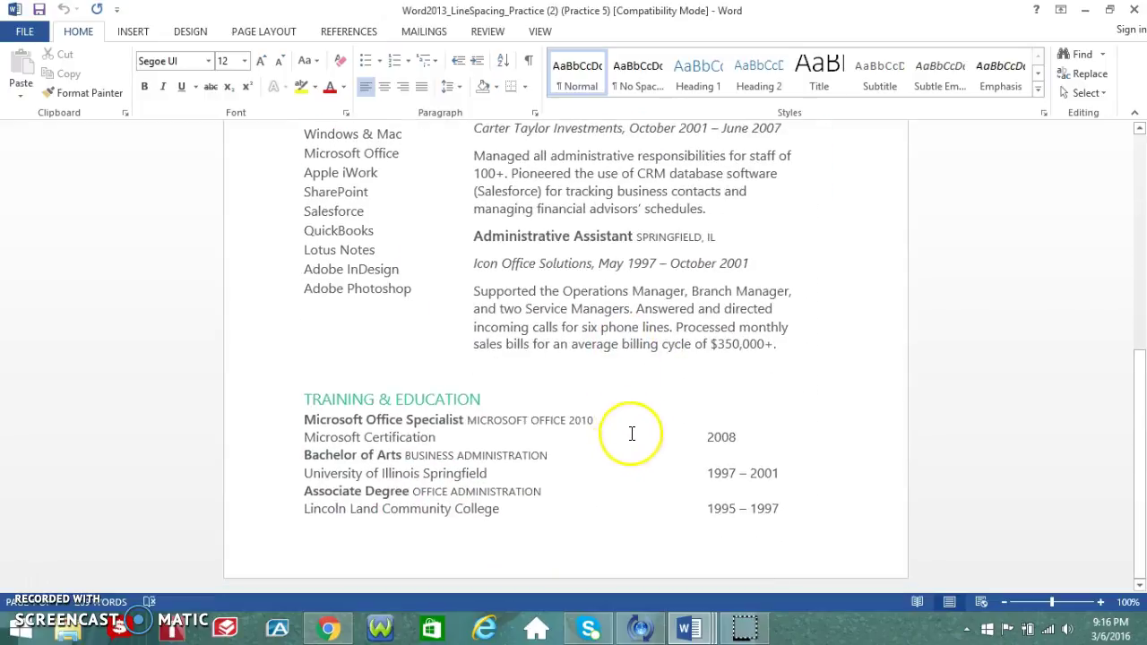
{"action": "scroll", "coordinate": [637, 383], "scroll_direction": "up", "scroll_amount": 1}
{"action": "scroll", "coordinate": [636, 383], "scroll_direction": "up", "scroll_amount": 8}
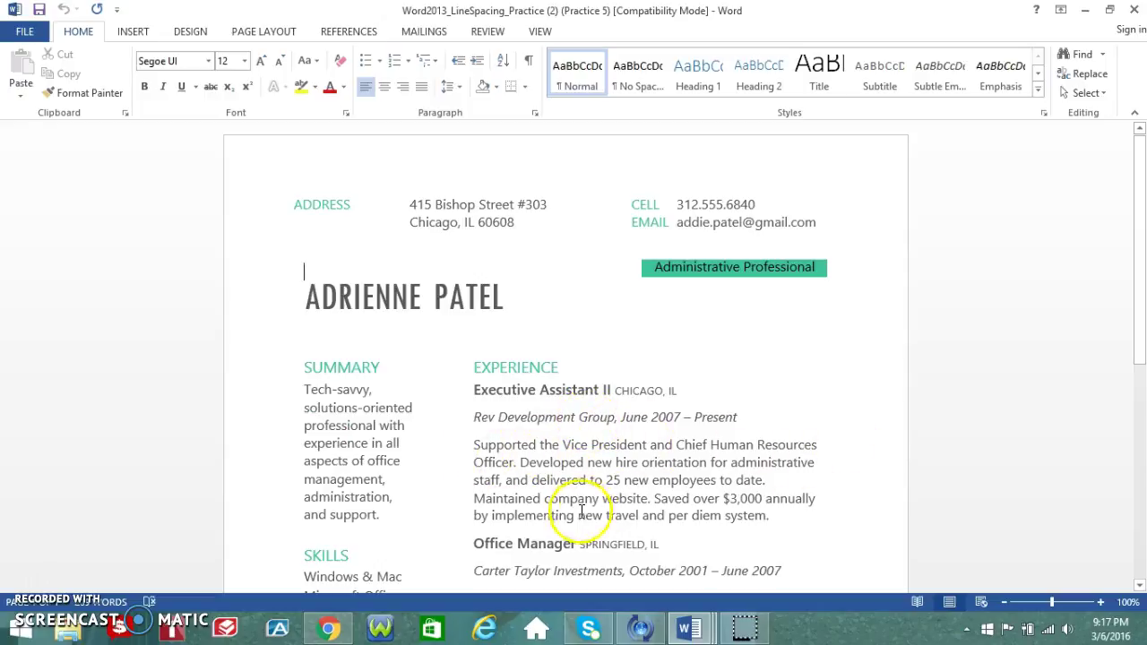
Step: Review the spacing of the résumé's experience and skills sections once more and return to its beginning
{"action": "scroll", "coordinate": [594, 484], "scroll_direction": "down", "scroll_amount": 5}
{"action": "scroll", "coordinate": [594, 484], "scroll_direction": "down", "scroll_amount": 2}
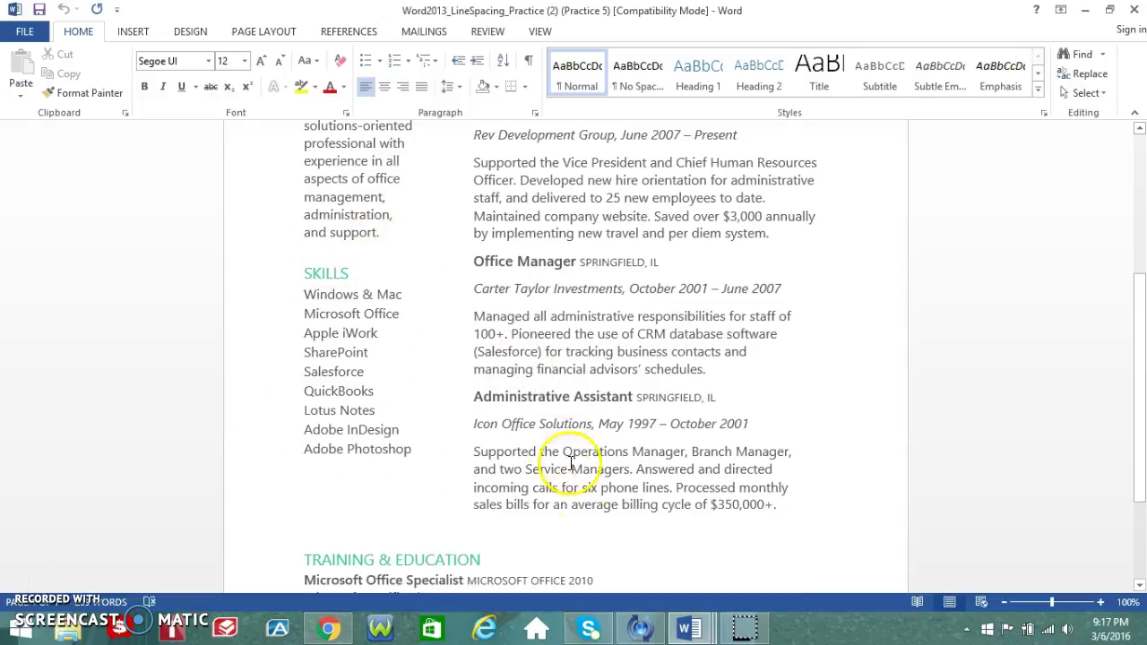
{"action": "scroll", "coordinate": [677, 506], "scroll_direction": "up", "scroll_amount": 4}
{"action": "scroll", "coordinate": [676, 507], "scroll_direction": "up", "scroll_amount": 3}
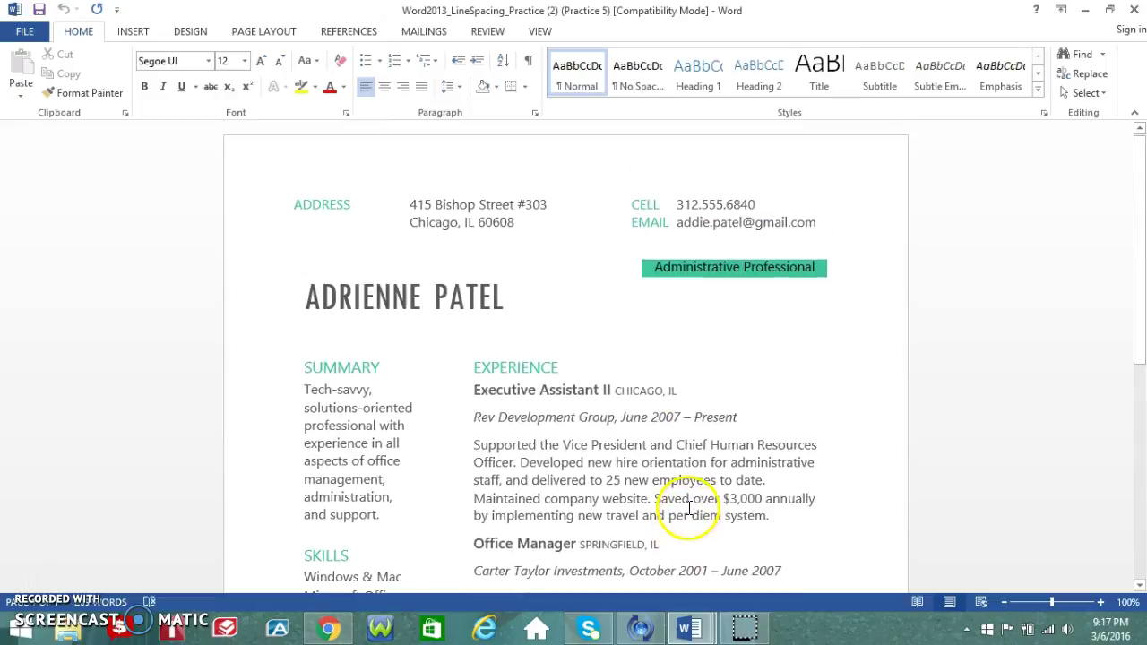
Step: Switch to the Word2013_Lists_Practice document and look over the multilevel agenda list of the board meeting
{"action": "mouse_move", "coordinate": [691, 631]}
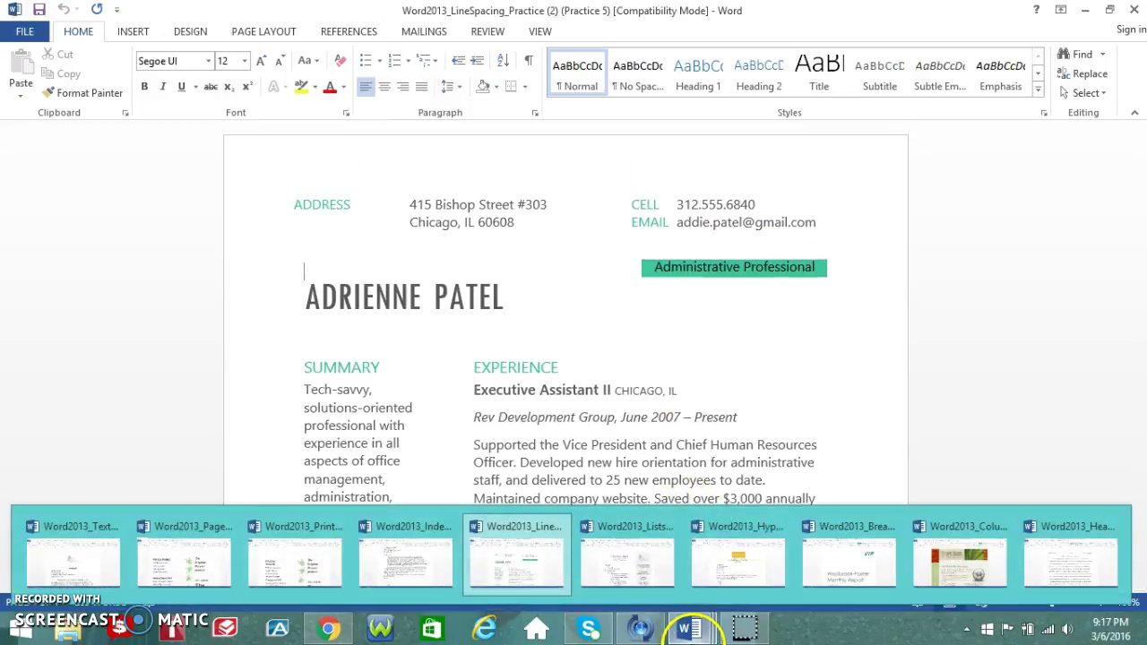
{"action": "mouse_move", "coordinate": [635, 551]}
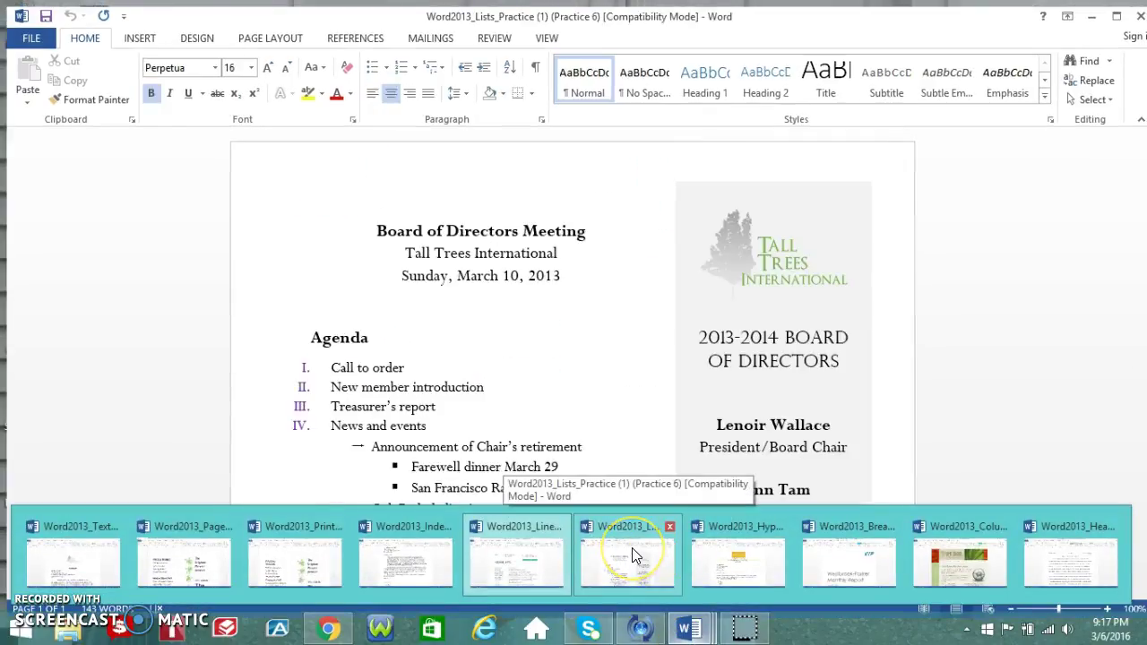
{"action": "left_click", "coordinate": [632, 547]}
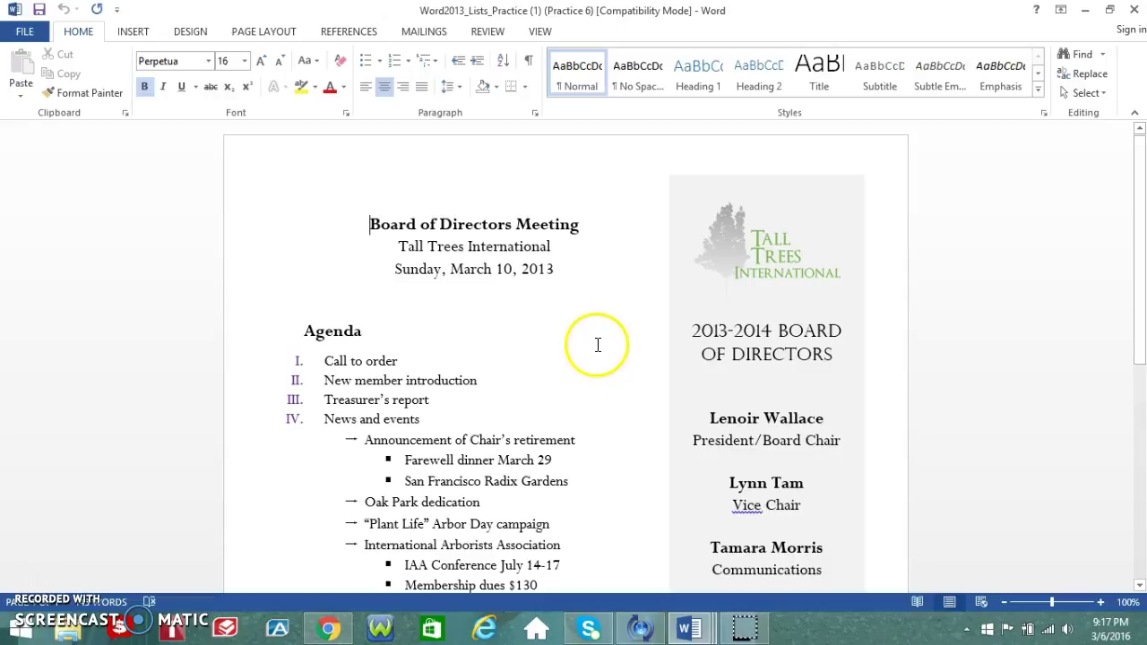
{"action": "scroll", "coordinate": [597, 344], "scroll_direction": "down", "scroll_amount": 5}
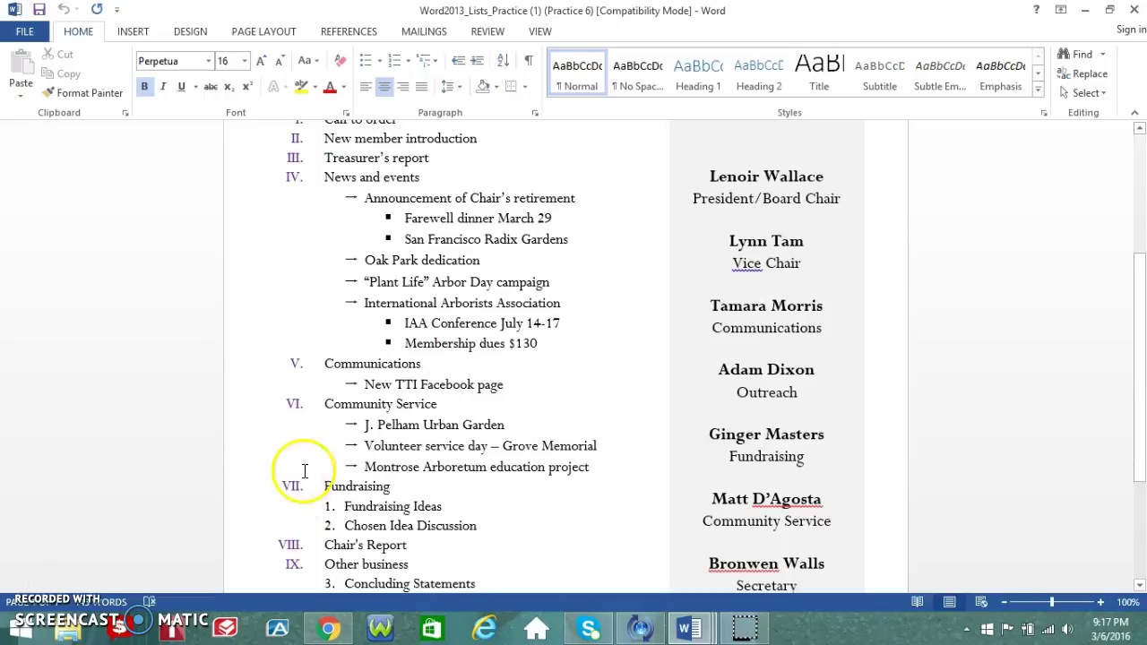
{"action": "scroll", "coordinate": [397, 287], "scroll_direction": "up", "scroll_amount": 5}
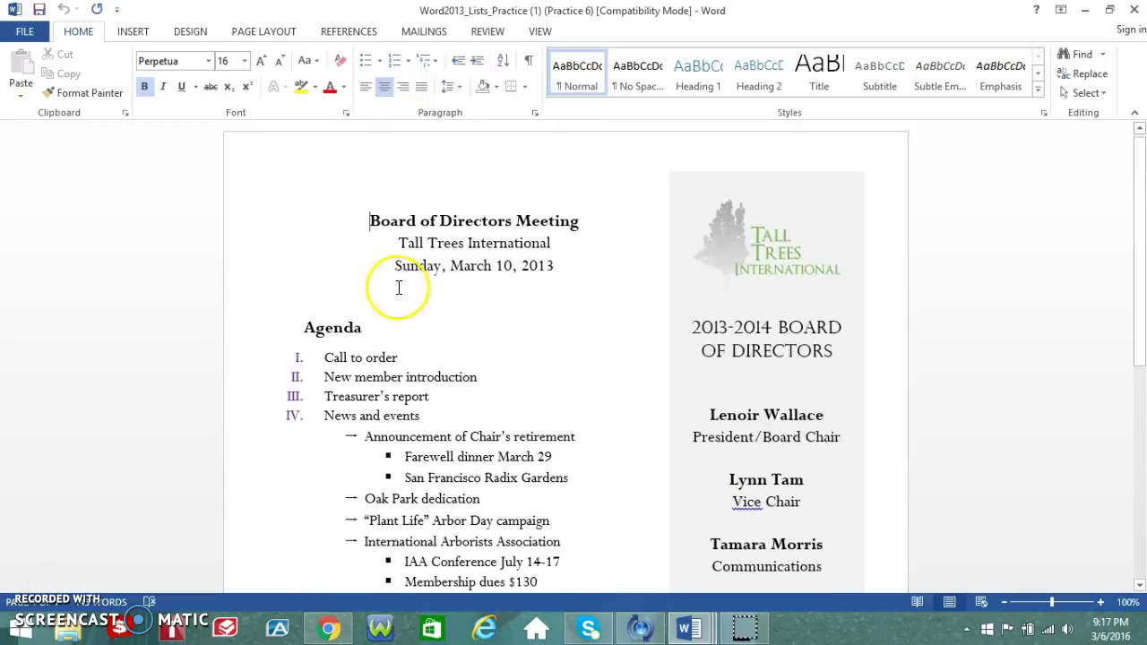
Step: View the available bullet styles, close them unchanged, and examine the agenda's bulleted and numbered items to the end
{"action": "left_click", "coordinate": [380, 61]}
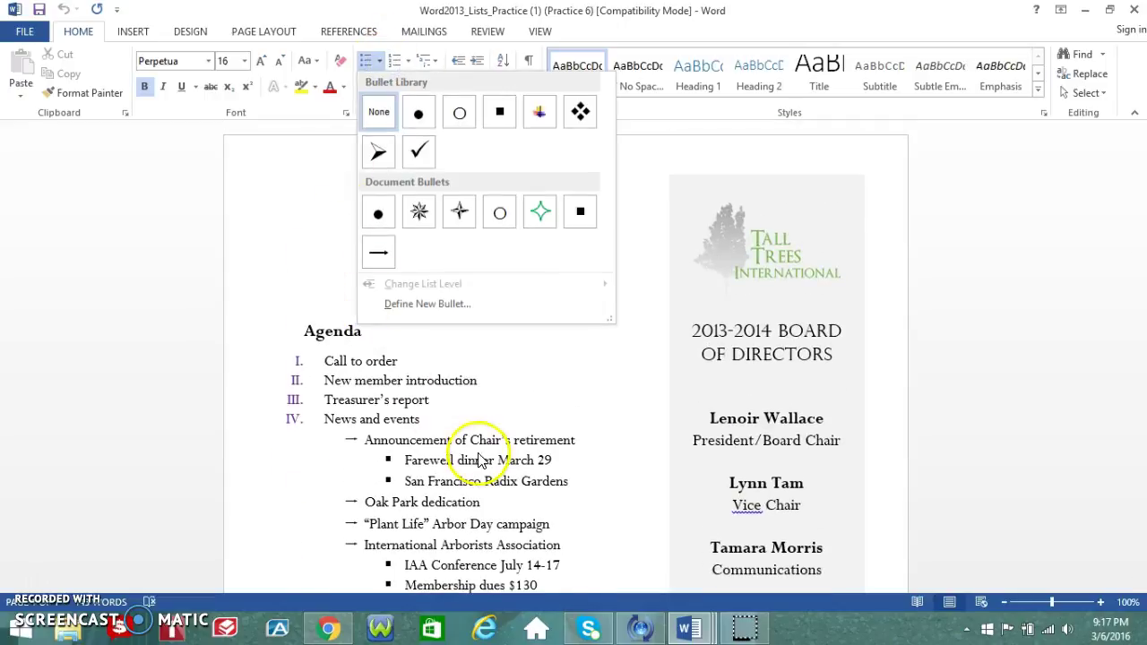
{"action": "left_click", "coordinate": [301, 272]}
{"action": "scroll", "coordinate": [577, 365], "scroll_direction": "down", "scroll_amount": 3}
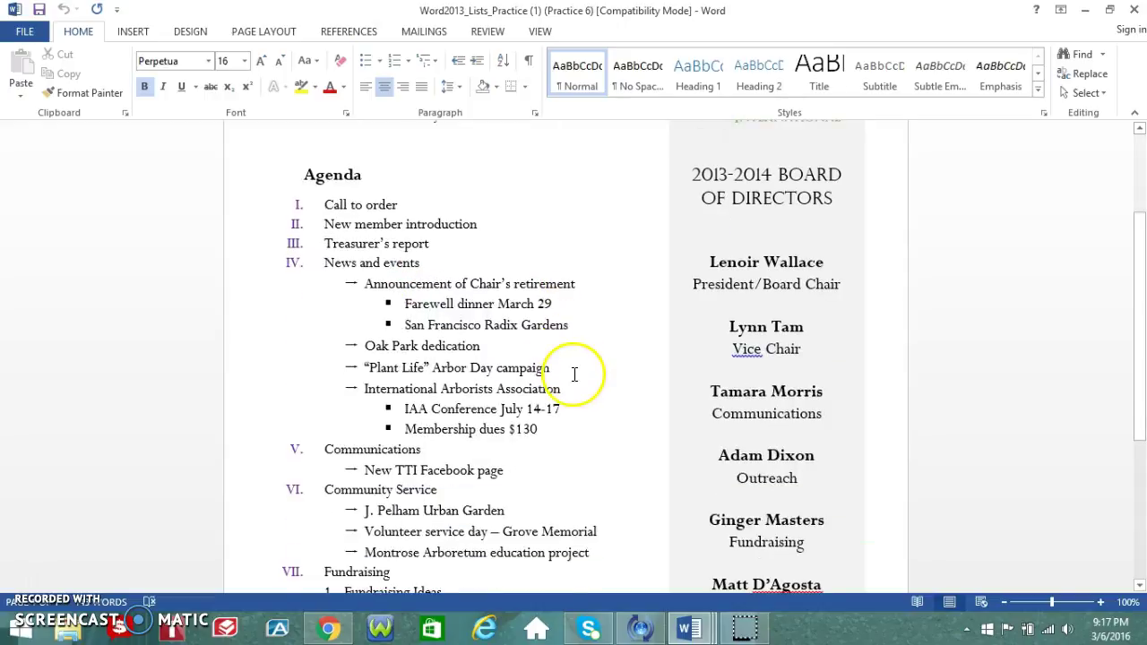
{"action": "scroll", "coordinate": [575, 368], "scroll_direction": "down", "scroll_amount": 4}
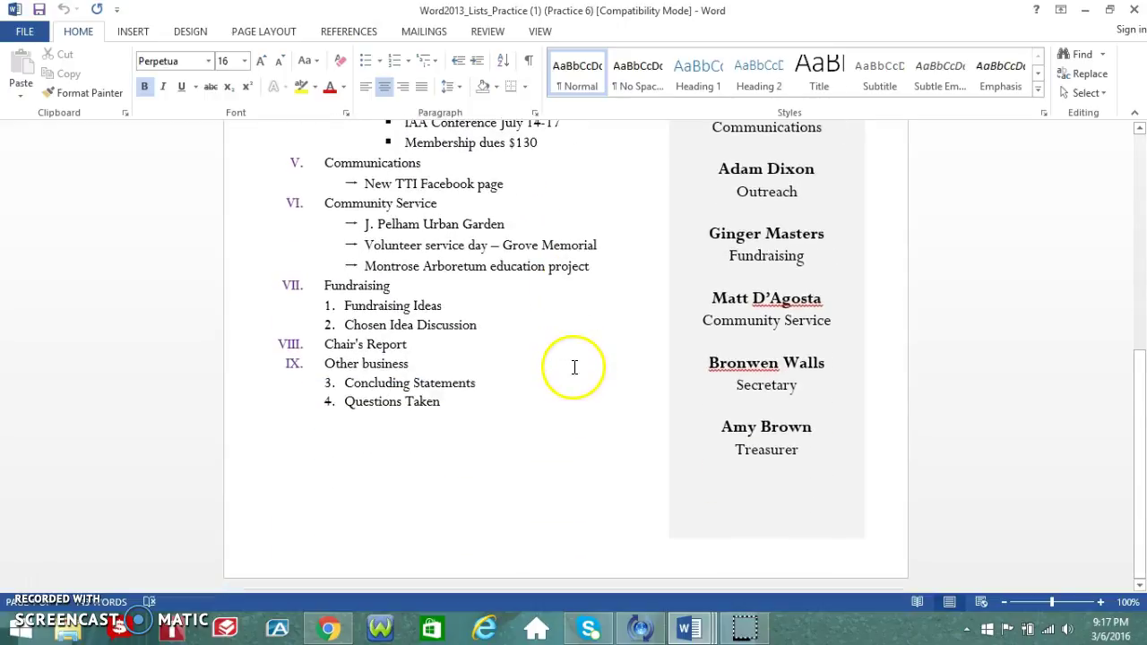
{"action": "key", "text": "ctrl+Home"}
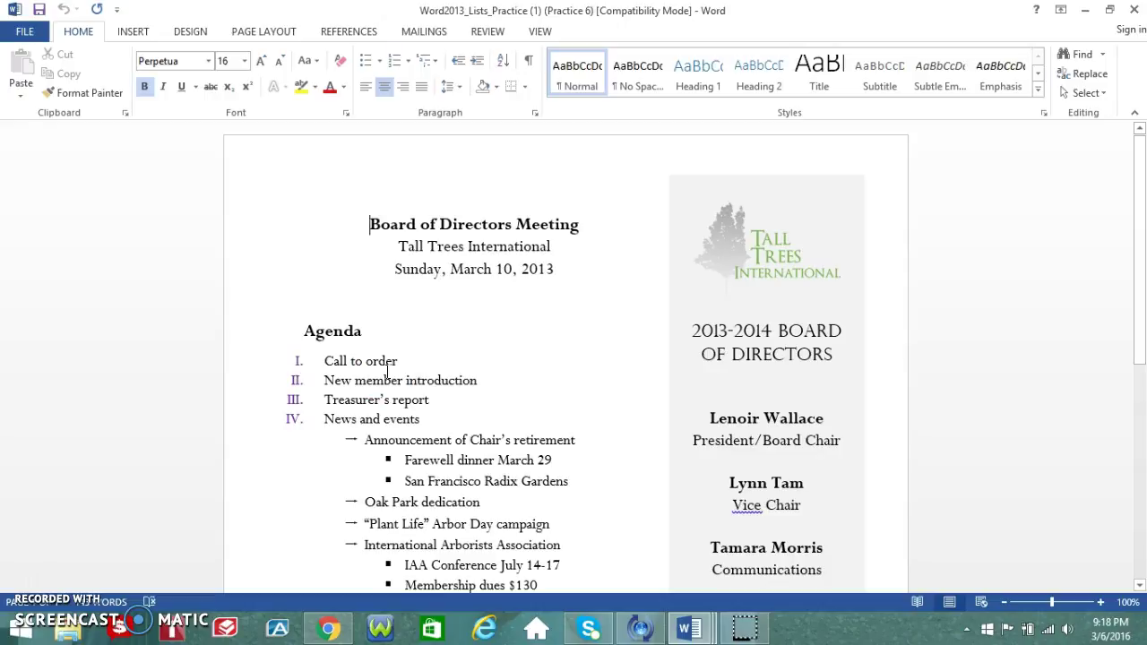
{"action": "scroll", "coordinate": [660, 430], "scroll_direction": "down", "scroll_amount": 3}
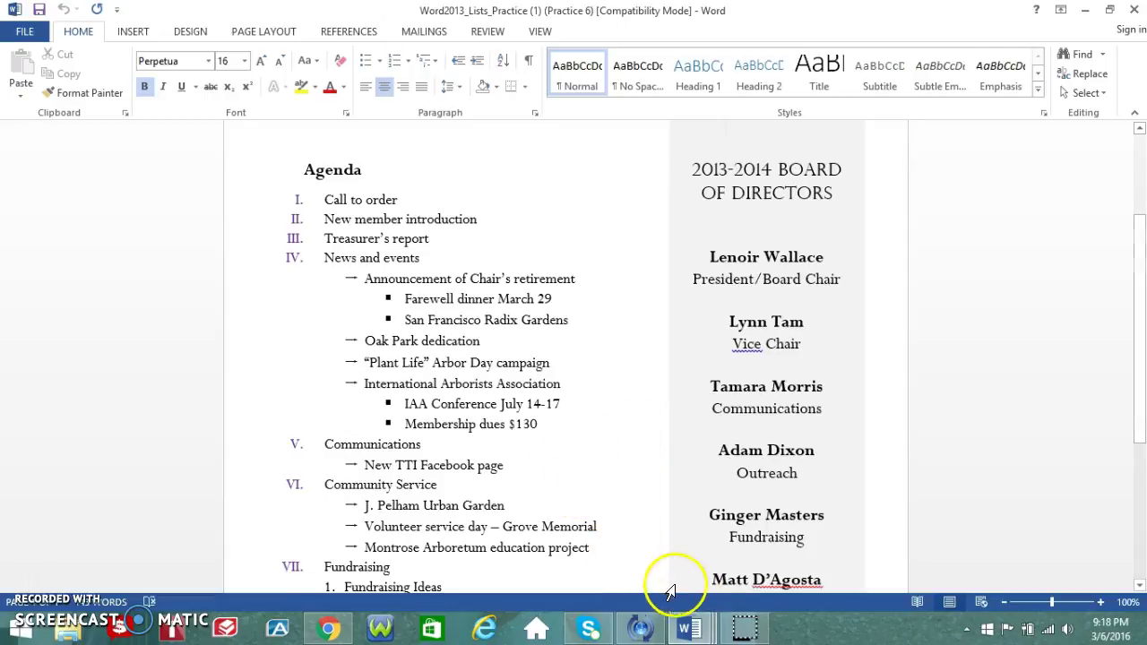
Step: Switch to the Word2013_Hyperlinks_Practice document and examine the insurance letter down to the e-mail hyperlinks under the signatures
{"action": "mouse_move", "coordinate": [685, 627]}
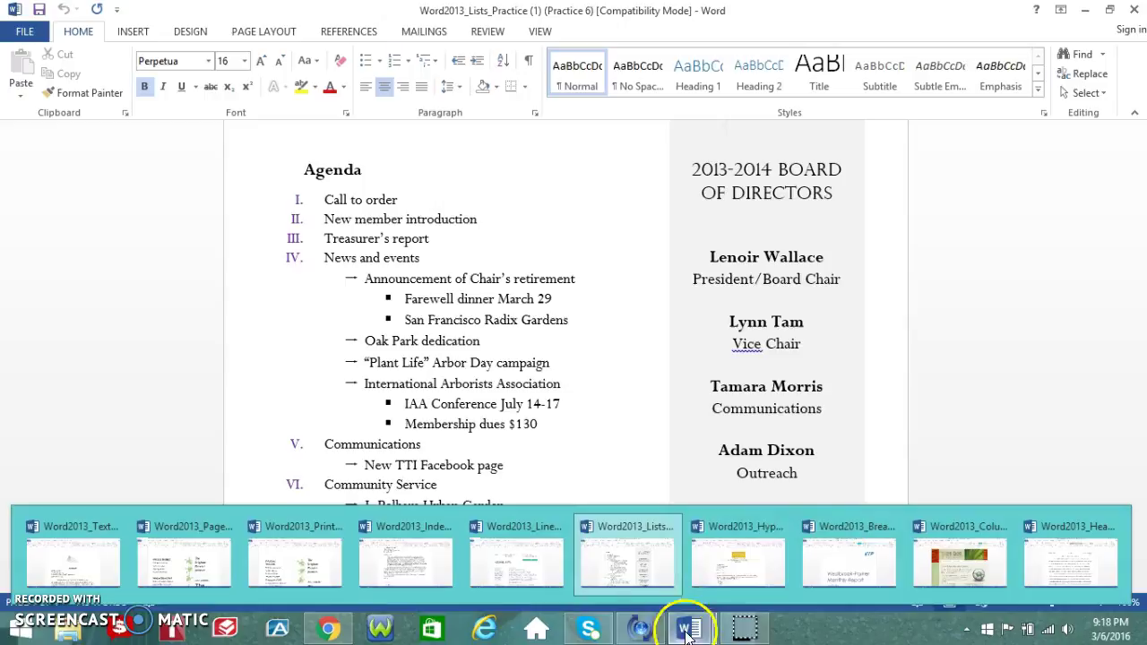
{"action": "left_click", "coordinate": [729, 567]}
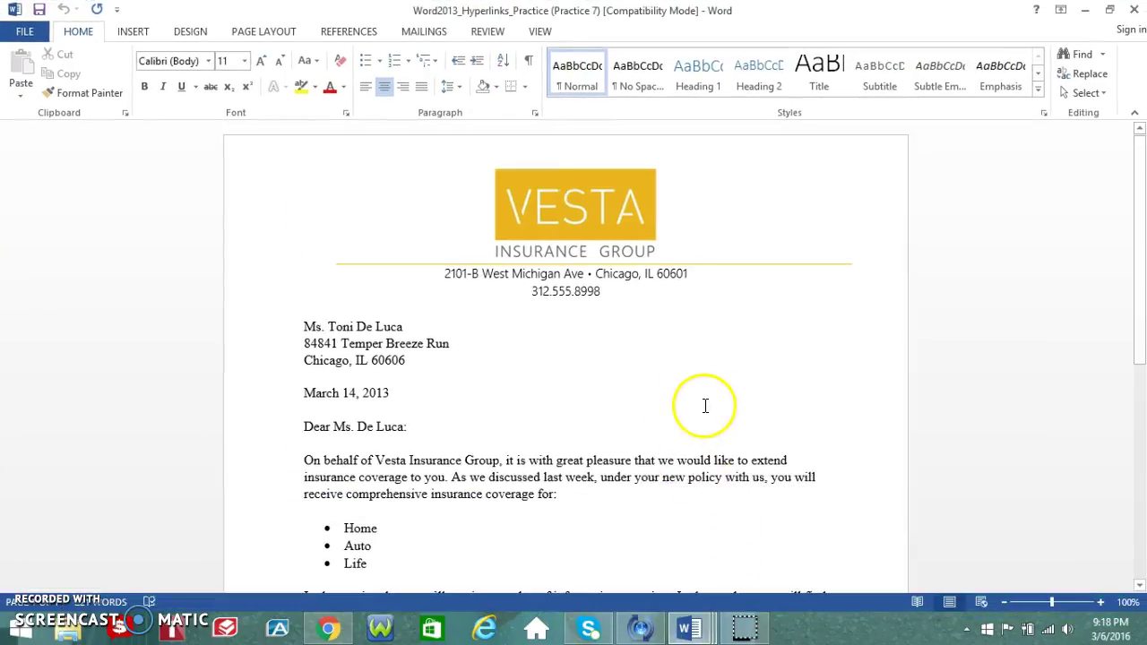
{"action": "scroll", "coordinate": [705, 406], "scroll_direction": "down", "scroll_amount": 3}
{"action": "scroll", "coordinate": [704, 412], "scroll_direction": "up", "scroll_amount": 3}
{"action": "scroll", "coordinate": [704, 417], "scroll_direction": "down", "scroll_amount": 6}
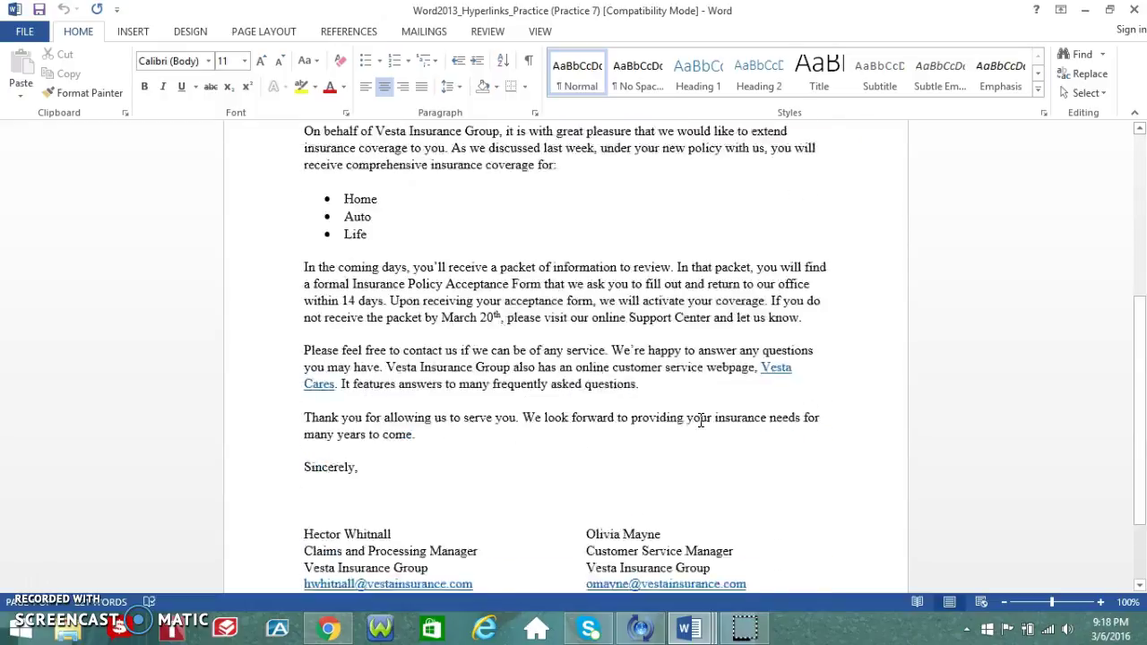
{"action": "scroll", "coordinate": [701, 420], "scroll_direction": "down", "scroll_amount": 2}
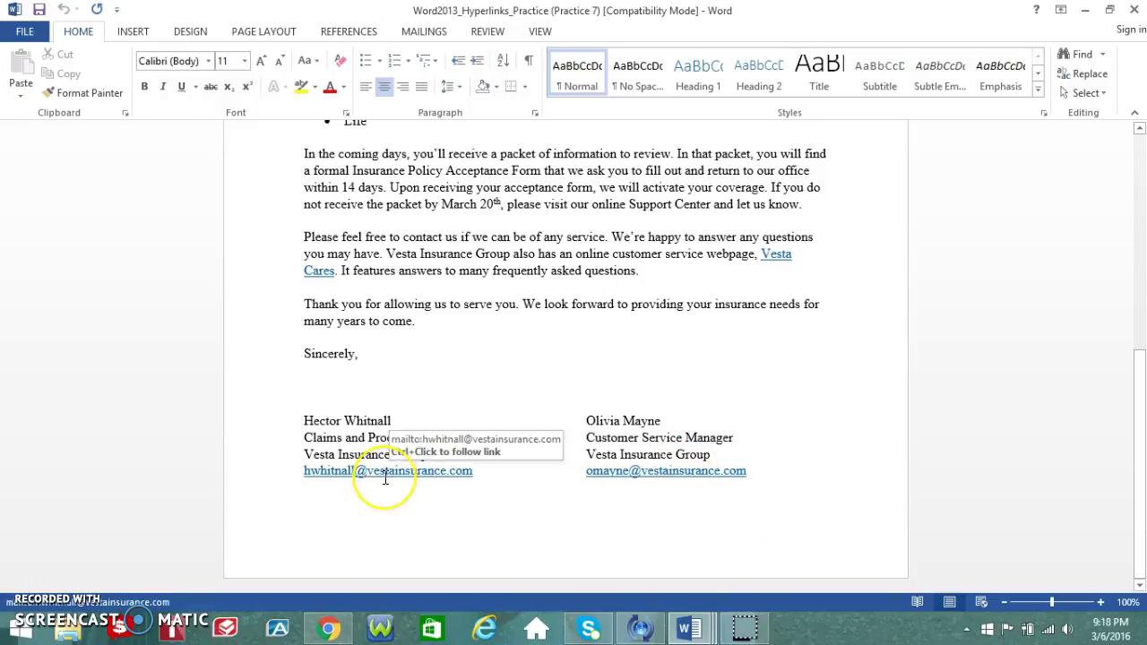
{"action": "left_click", "coordinate": [387, 480]}
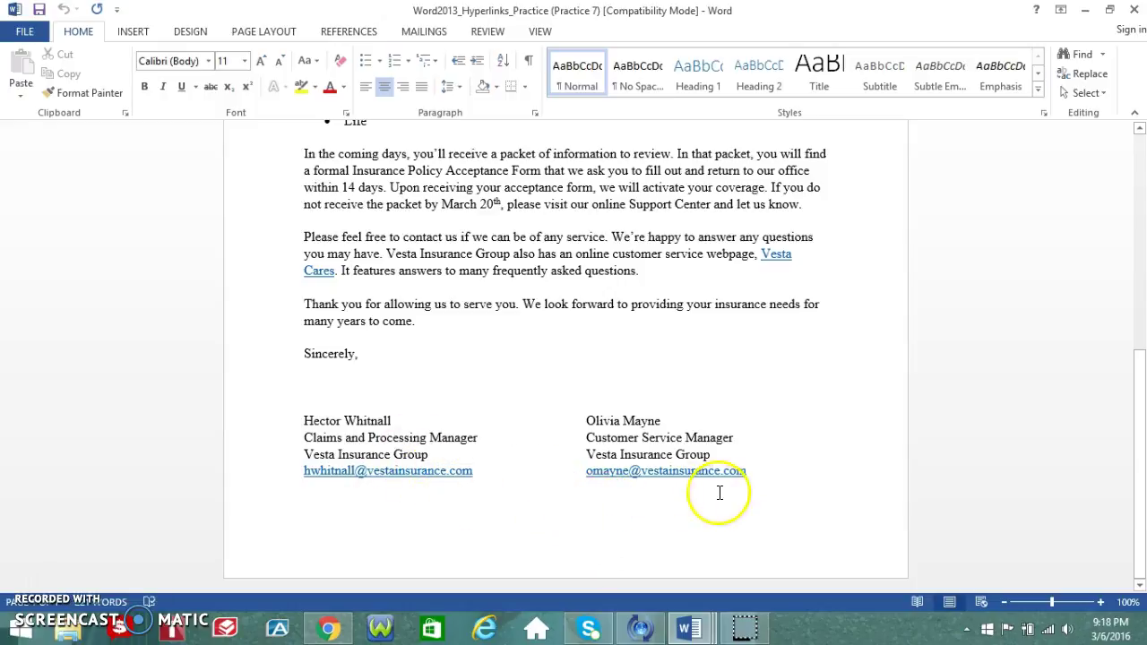
Step: Review the Vesta Cares web link and the signature links in the letter, and return to its beginning
{"action": "scroll", "coordinate": [585, 490], "scroll_direction": "up", "scroll_amount": 2}
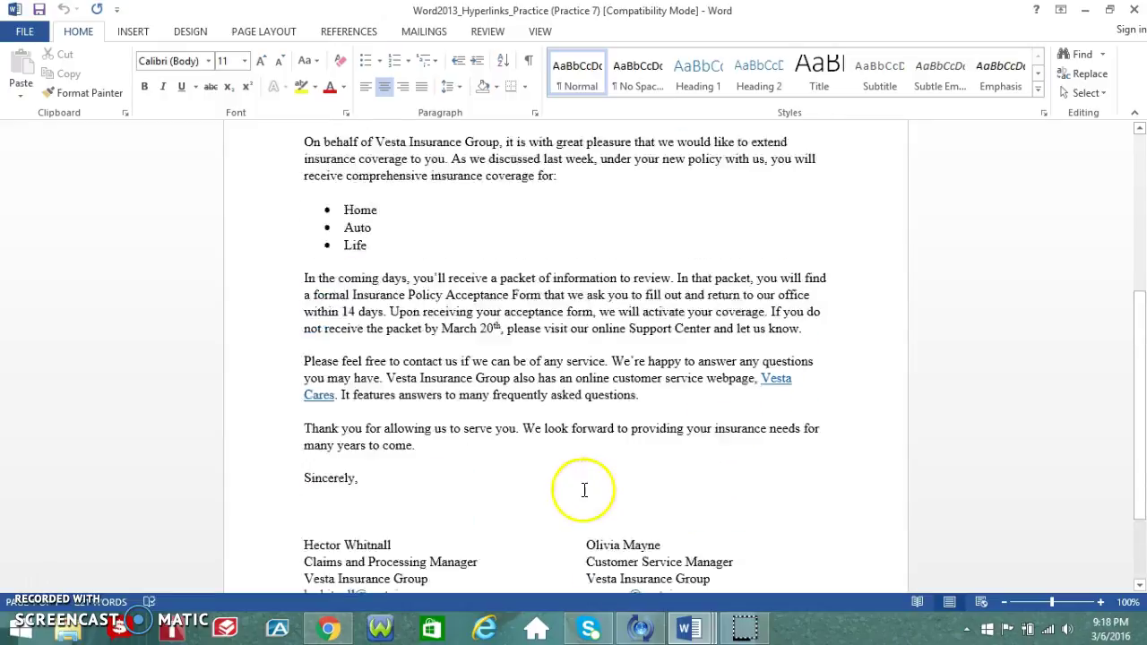
{"action": "scroll", "coordinate": [587, 480], "scroll_direction": "up", "scroll_amount": 1}
{"action": "scroll", "coordinate": [628, 499], "scroll_direction": "down", "scroll_amount": 2}
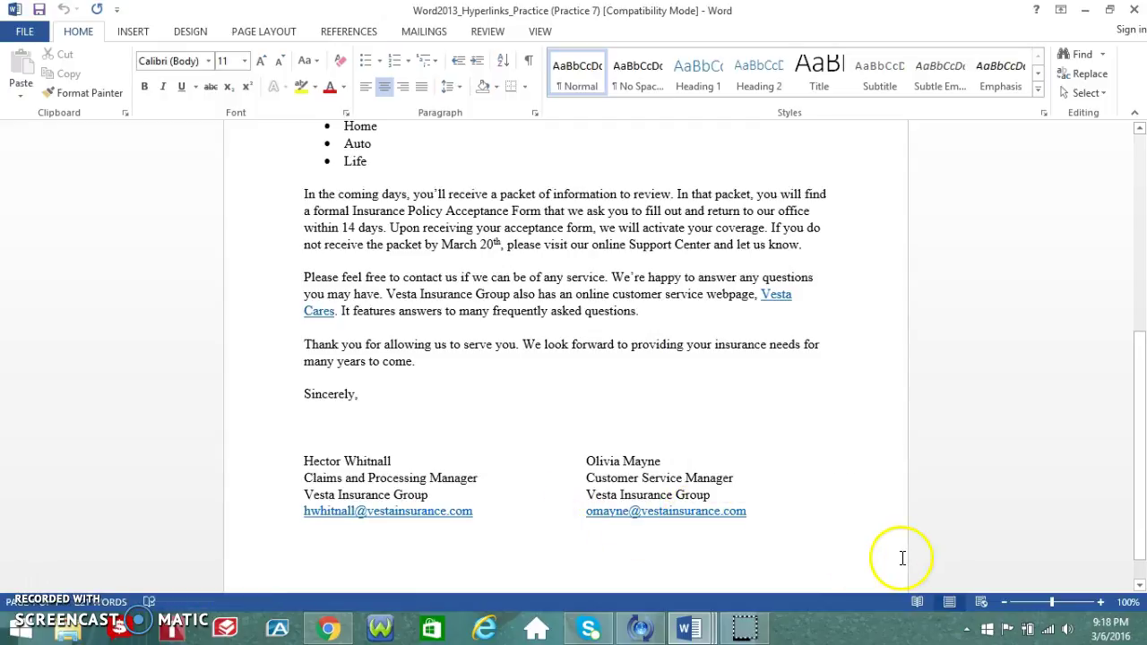
{"action": "scroll", "coordinate": [649, 388], "scroll_direction": "up", "scroll_amount": 2}
{"action": "scroll", "coordinate": [649, 387], "scroll_direction": "up", "scroll_amount": 5}
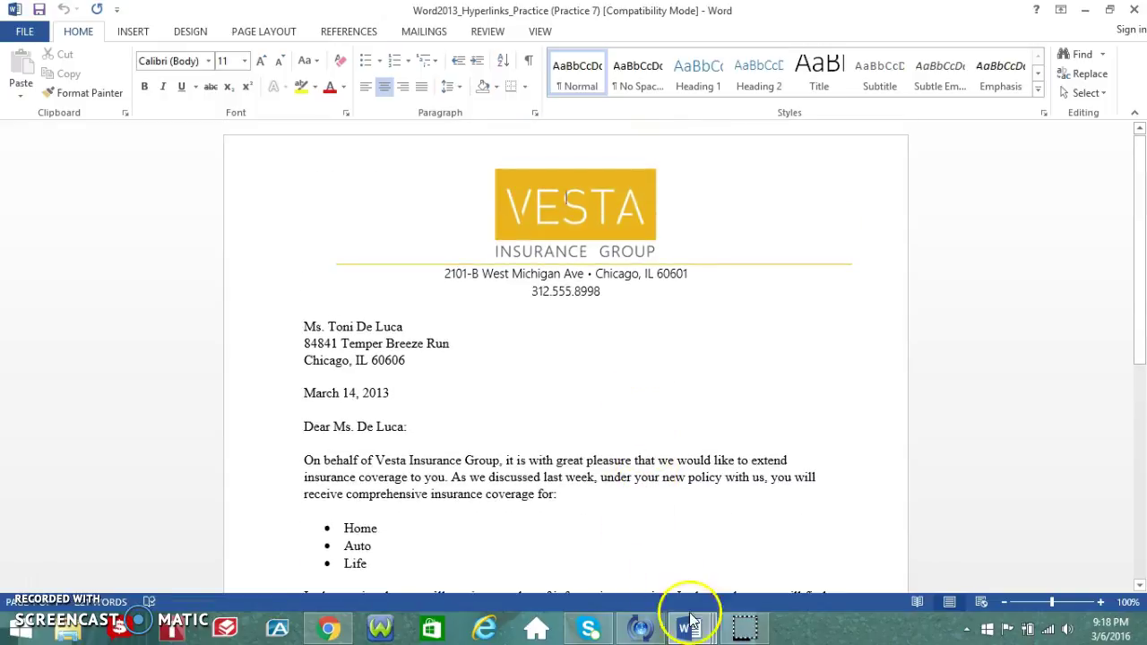
Step: Switch to the Word2013_Breaks_Practice document and examine the report down to the page break before the Updated Chain of Command section
{"action": "mouse_move", "coordinate": [692, 619]}
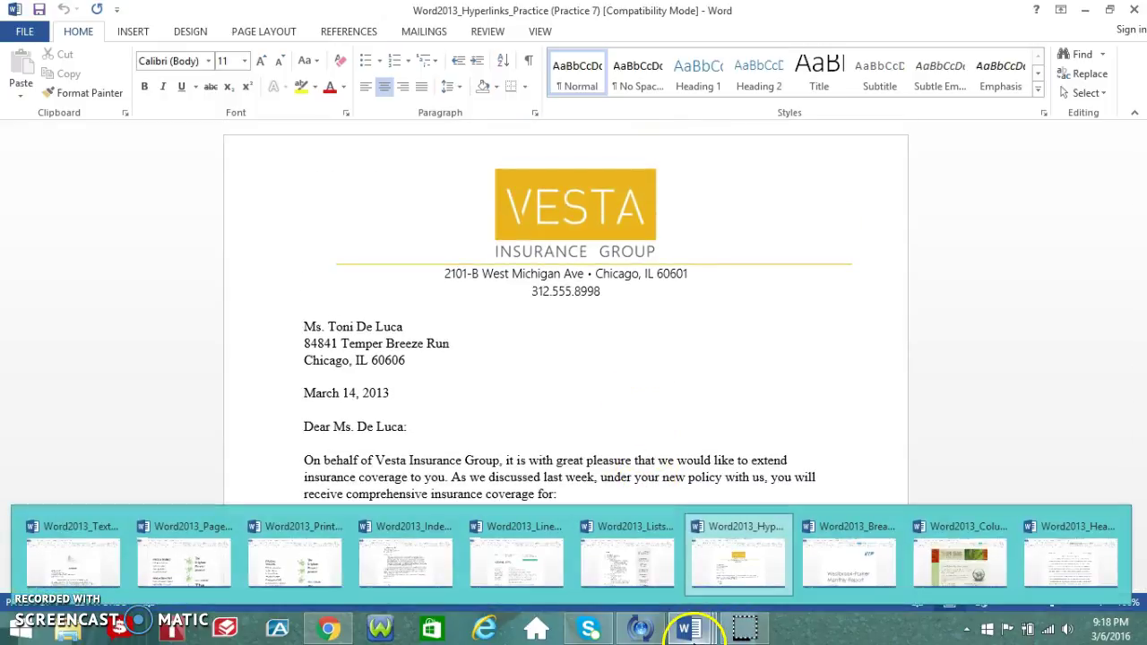
{"action": "left_click", "coordinate": [847, 557]}
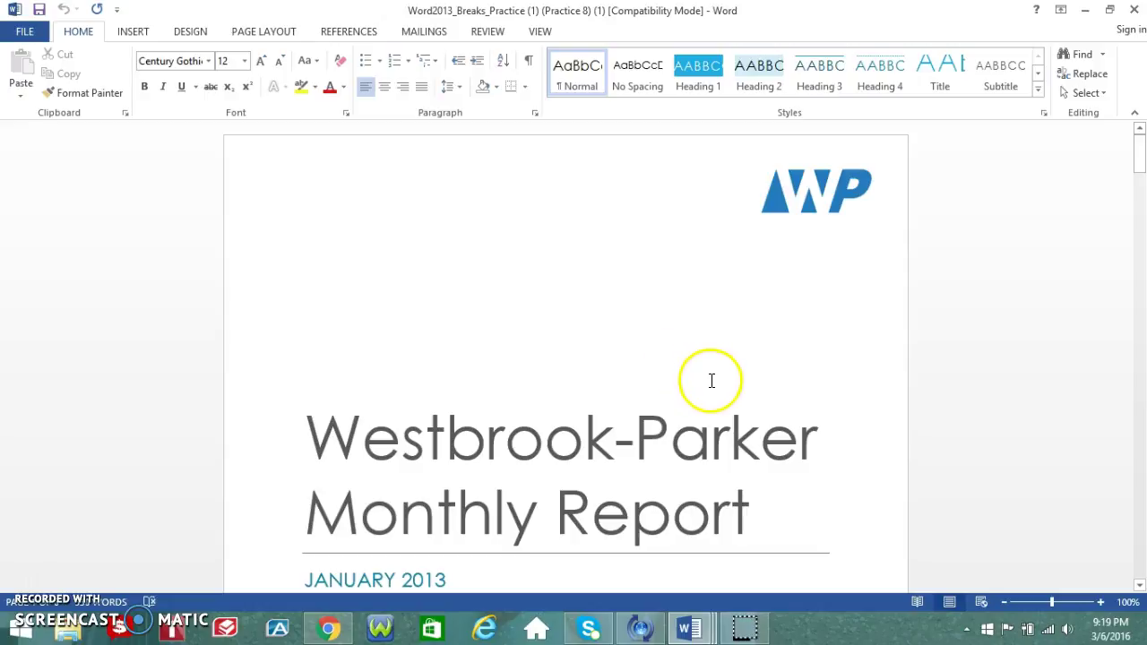
{"action": "scroll", "coordinate": [713, 377], "scroll_direction": "down", "scroll_amount": 15}
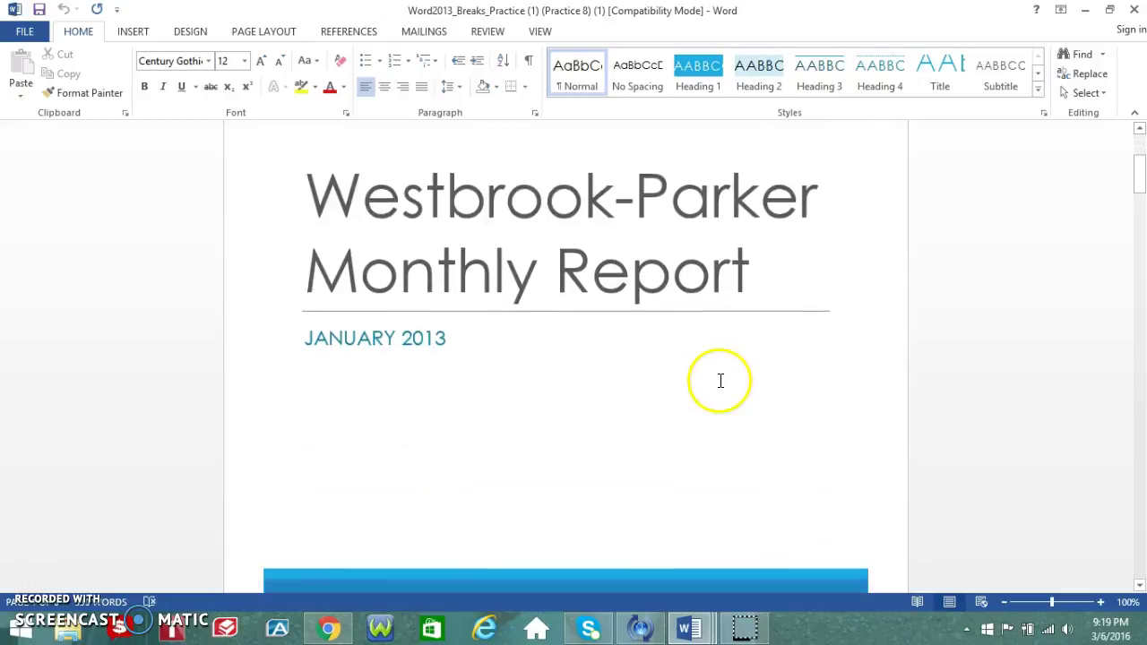
{"action": "scroll", "coordinate": [724, 380], "scroll_direction": "down", "scroll_amount": 3}
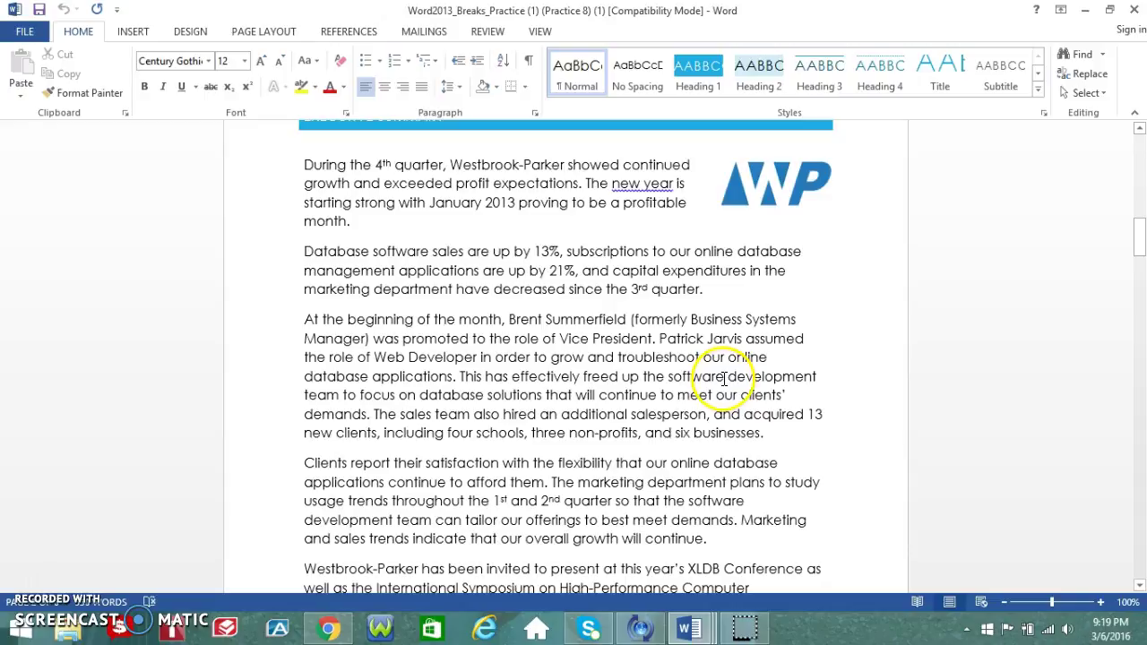
{"action": "scroll", "coordinate": [724, 377], "scroll_direction": "down", "scroll_amount": 10}
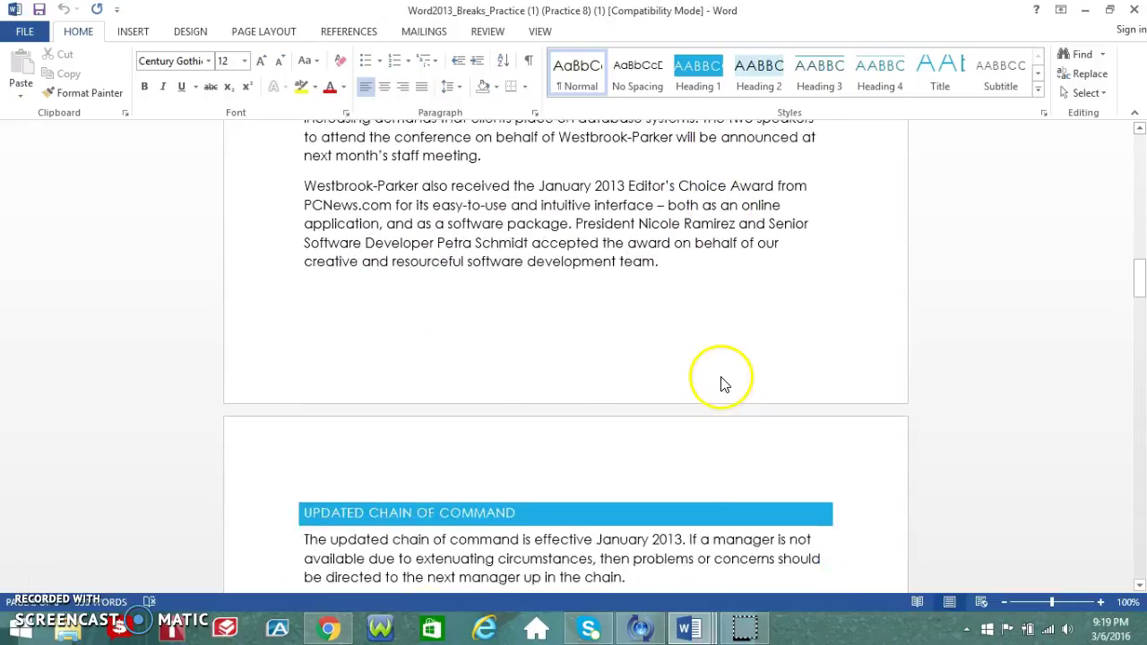
{"action": "scroll", "coordinate": [722, 383], "scroll_direction": "down", "scroll_amount": 1}
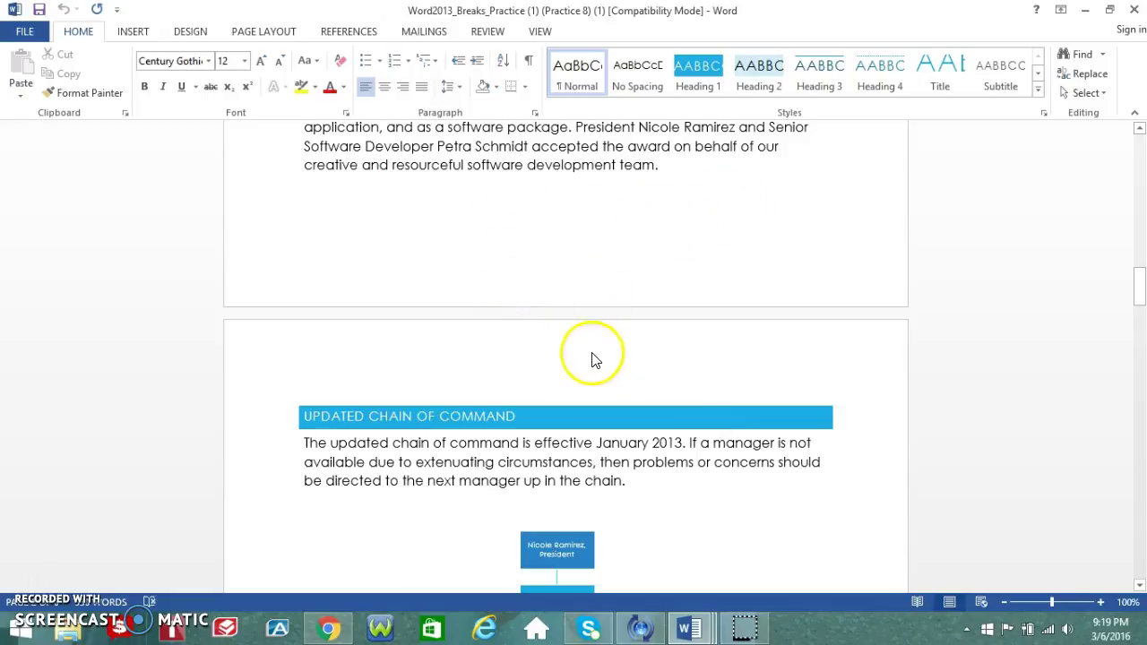
Step: Examine the chain of command chart and the page break before it, and return to the report's cover page
{"action": "scroll", "coordinate": [589, 359], "scroll_direction": "up", "scroll_amount": 2}
{"action": "scroll", "coordinate": [584, 351], "scroll_direction": "down", "scroll_amount": 10}
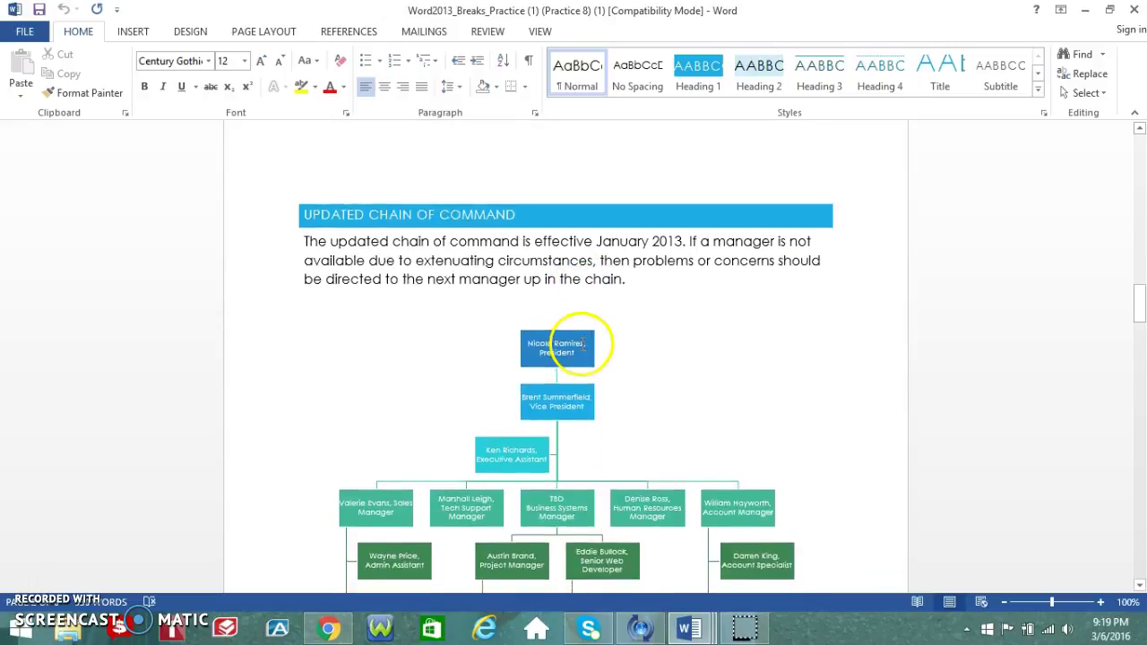
{"action": "scroll", "coordinate": [581, 344], "scroll_direction": "down", "scroll_amount": 5}
{"action": "scroll", "coordinate": [583, 346], "scroll_direction": "up", "scroll_amount": 4}
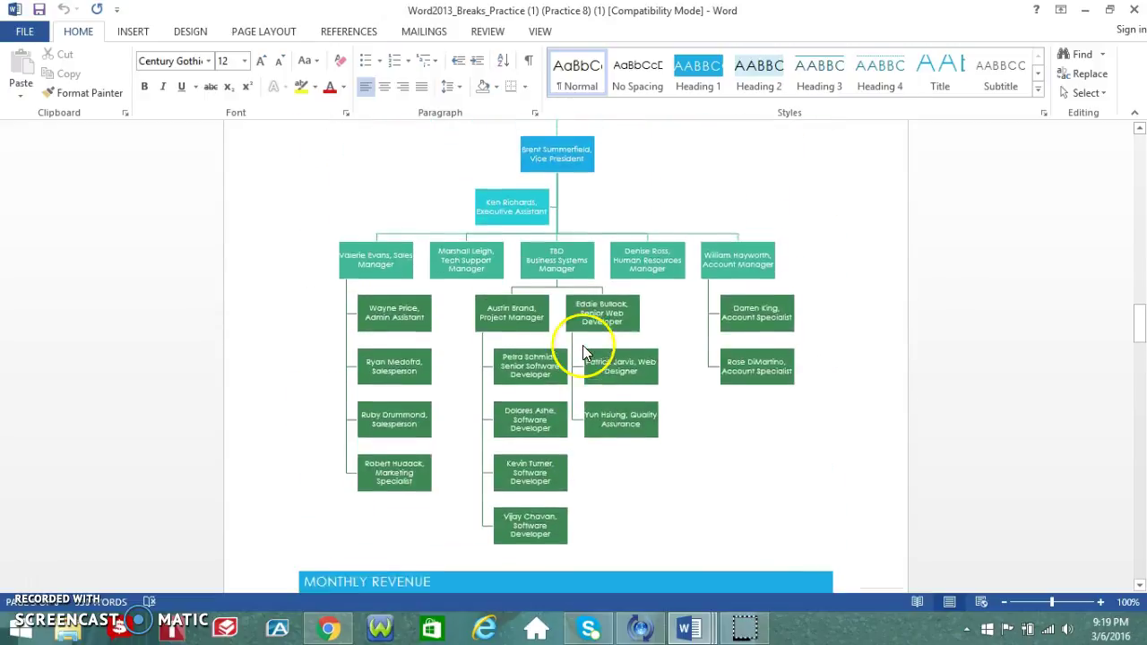
{"action": "scroll", "coordinate": [585, 352], "scroll_direction": "up", "scroll_amount": 15}
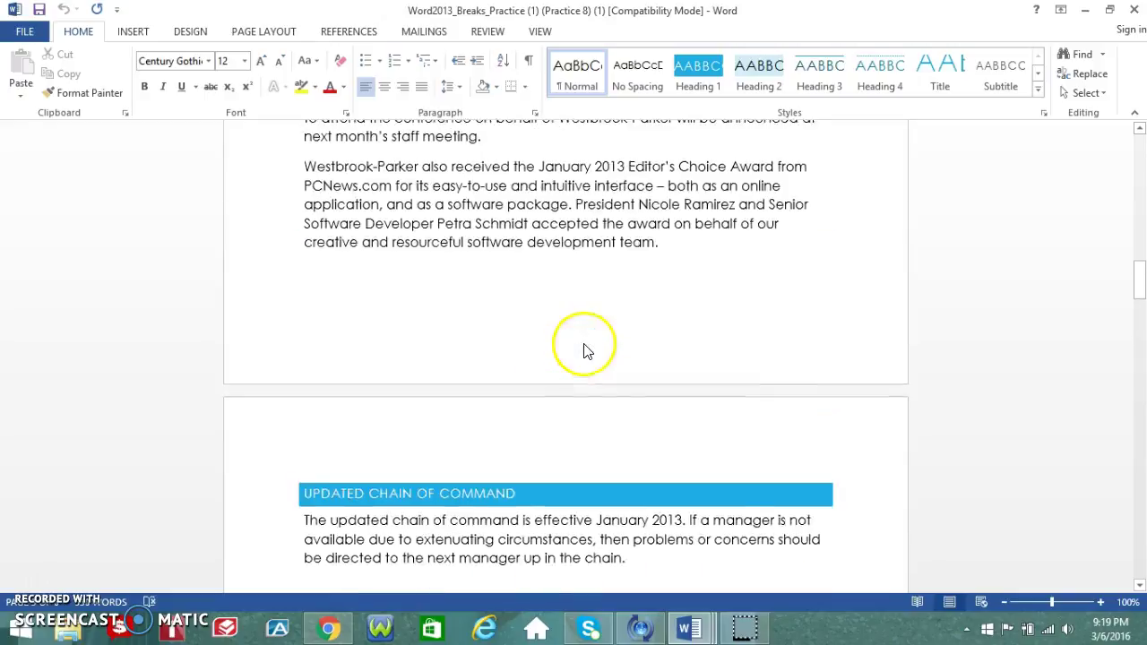
{"action": "scroll", "coordinate": [574, 421], "scroll_direction": "down", "scroll_amount": 5}
{"action": "scroll", "coordinate": [795, 359], "scroll_direction": "up", "scroll_amount": 10}
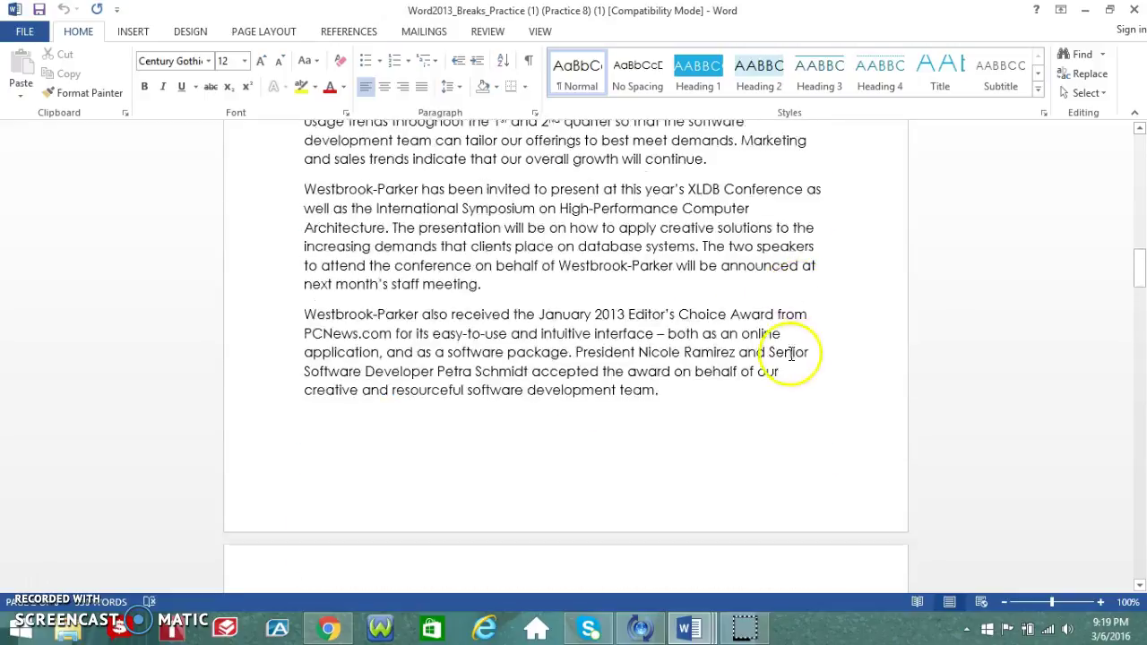
{"action": "scroll", "coordinate": [986, 337], "scroll_direction": "up", "scroll_amount": 20}
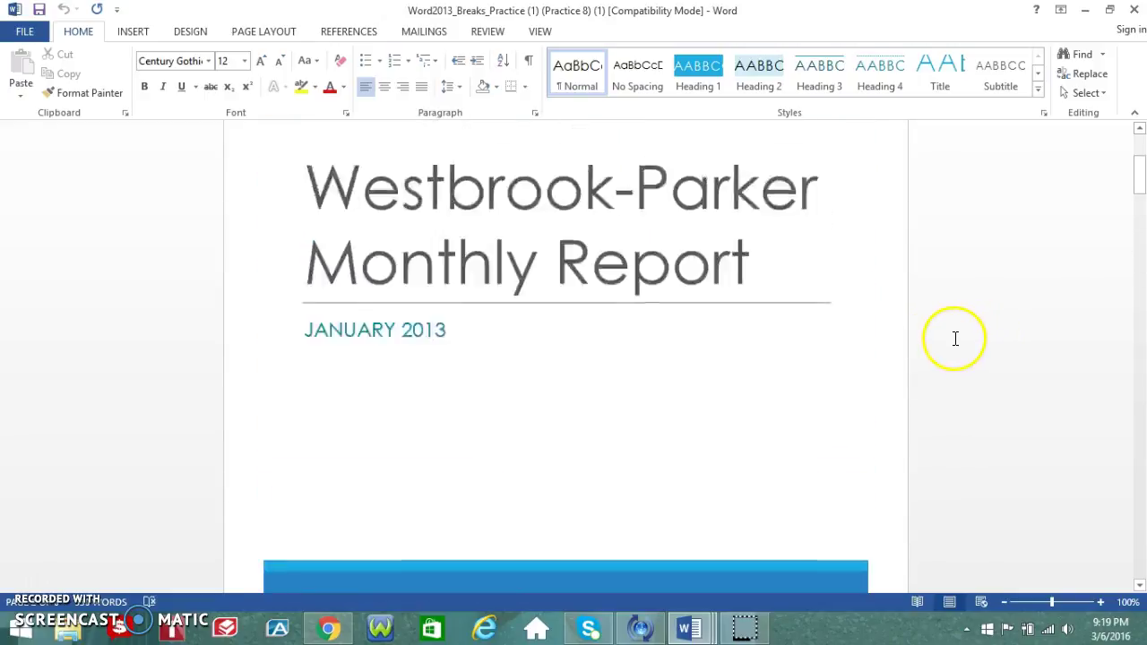
{"action": "scroll", "coordinate": [944, 350], "scroll_direction": "up", "scroll_amount": 1}
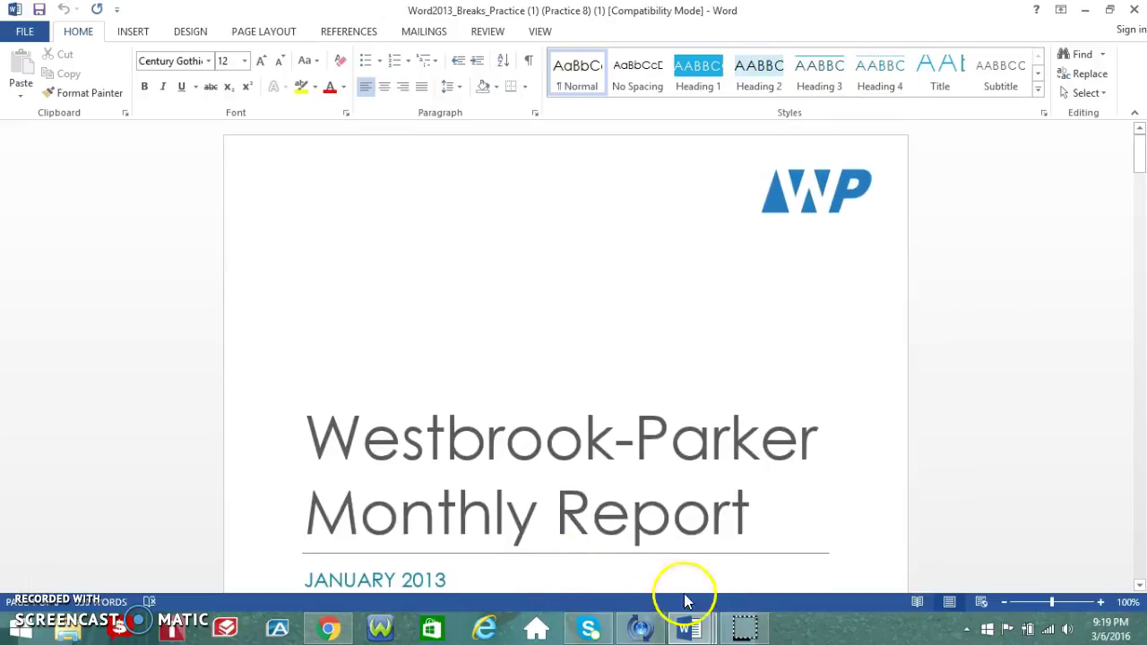
Step: Switch to the Word2013_Columns_Practice document and examine the newsletter's two-column bulleted lists
{"action": "mouse_move", "coordinate": [695, 633]}
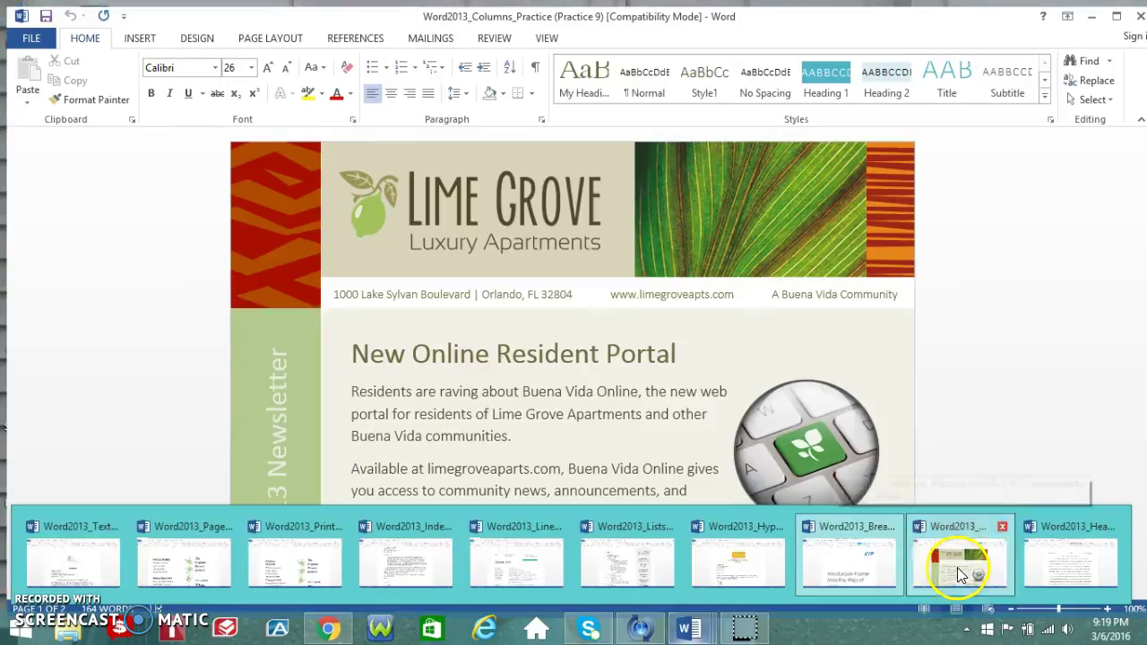
{"action": "left_click", "coordinate": [960, 573]}
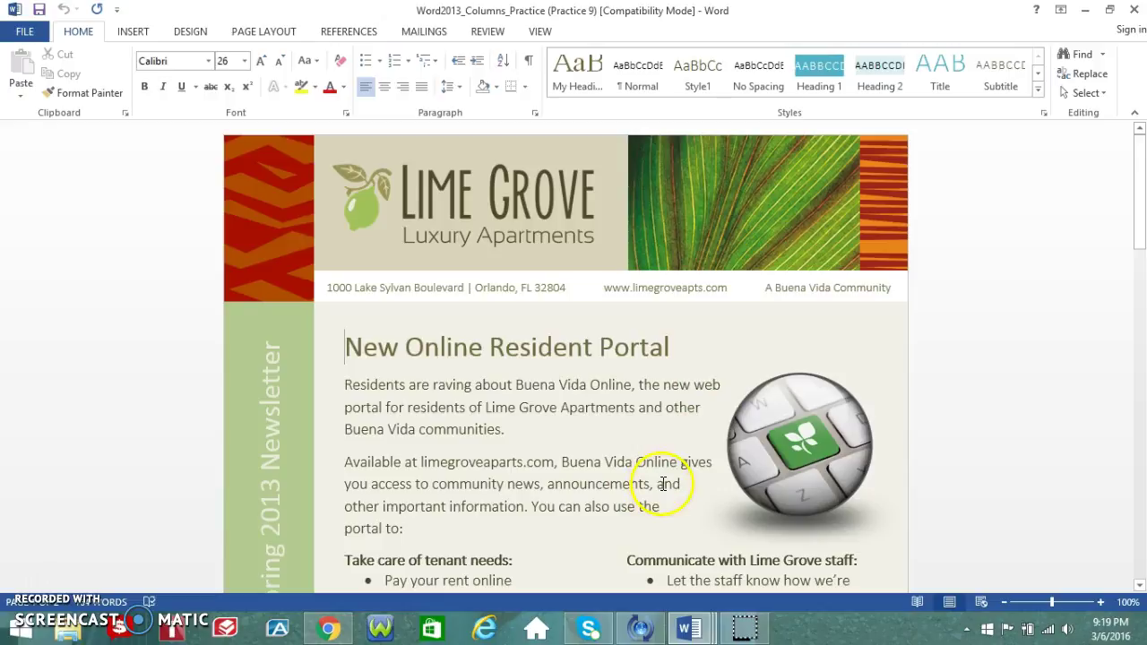
{"action": "scroll", "coordinate": [664, 484], "scroll_direction": "down", "scroll_amount": 5}
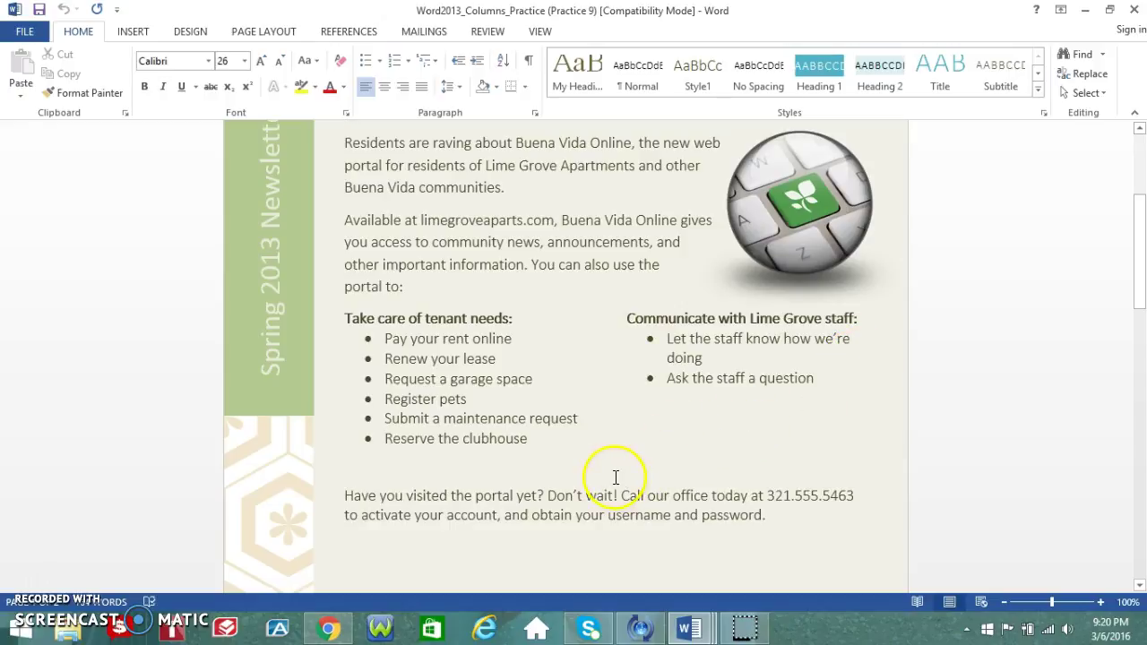
Step: Switch to the Word2013_HeaderFooter_Practice document, examine the headers and page number around the first page boundary, and return to the essay's beginning
{"action": "key", "text": "ctrl+Home"}
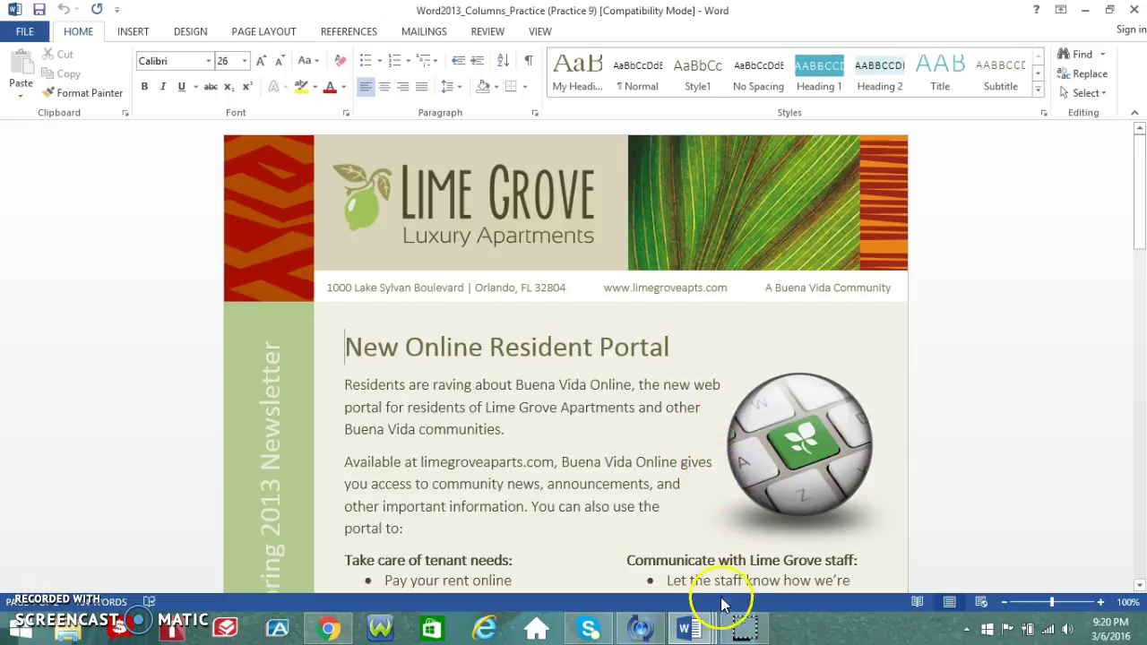
{"action": "mouse_move", "coordinate": [692, 630]}
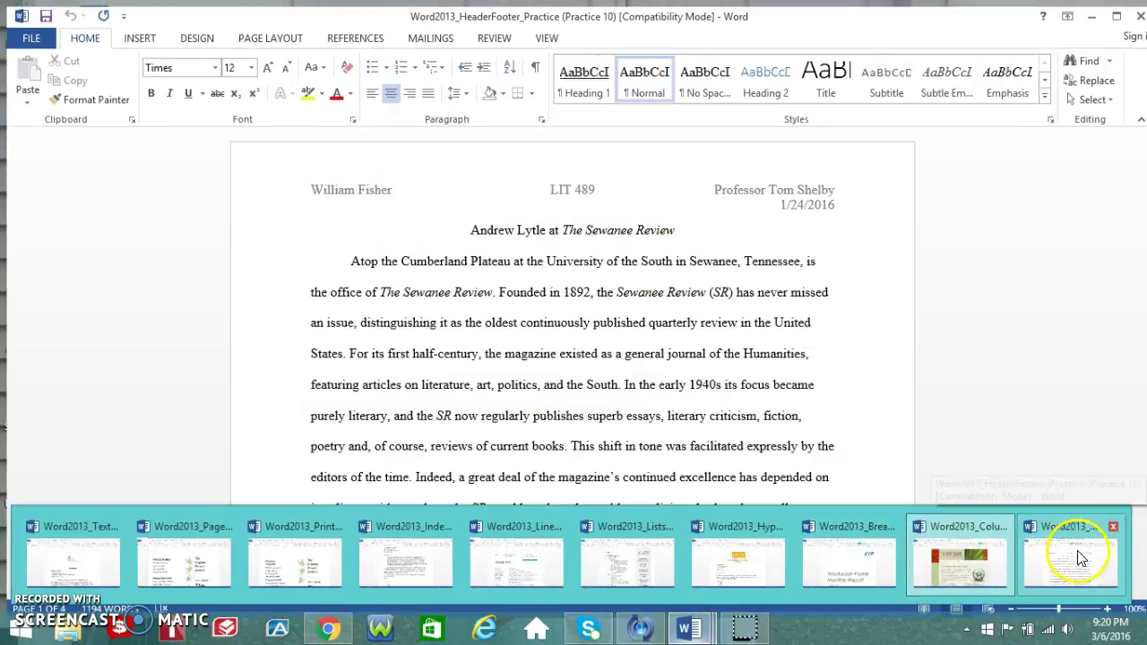
{"action": "left_click", "coordinate": [1080, 560]}
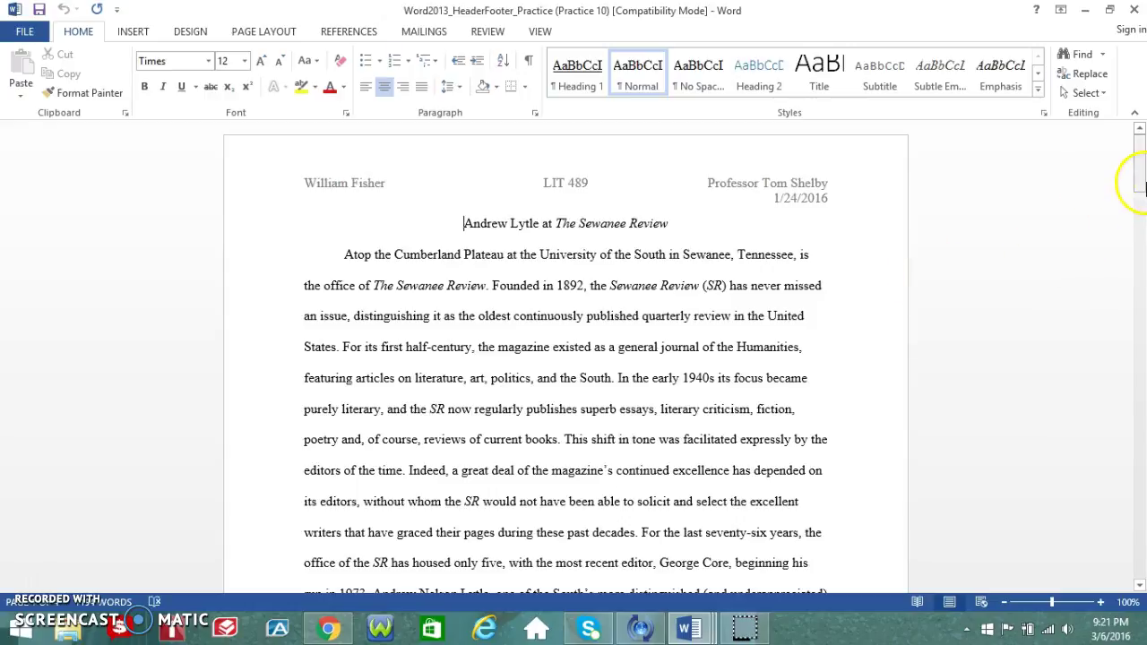
{"action": "left_click_drag", "start_coordinate": [1142, 180], "coordinate": [1140, 274]}
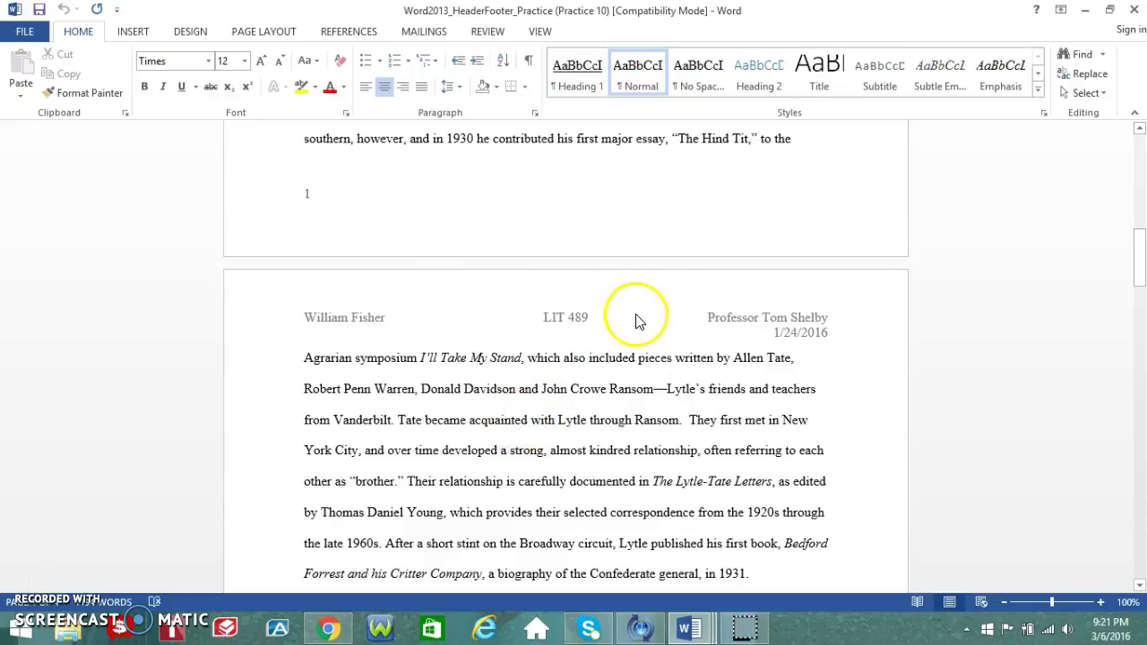
{"action": "left_click_drag", "start_coordinate": [1140, 266], "coordinate": [1138, 146]}
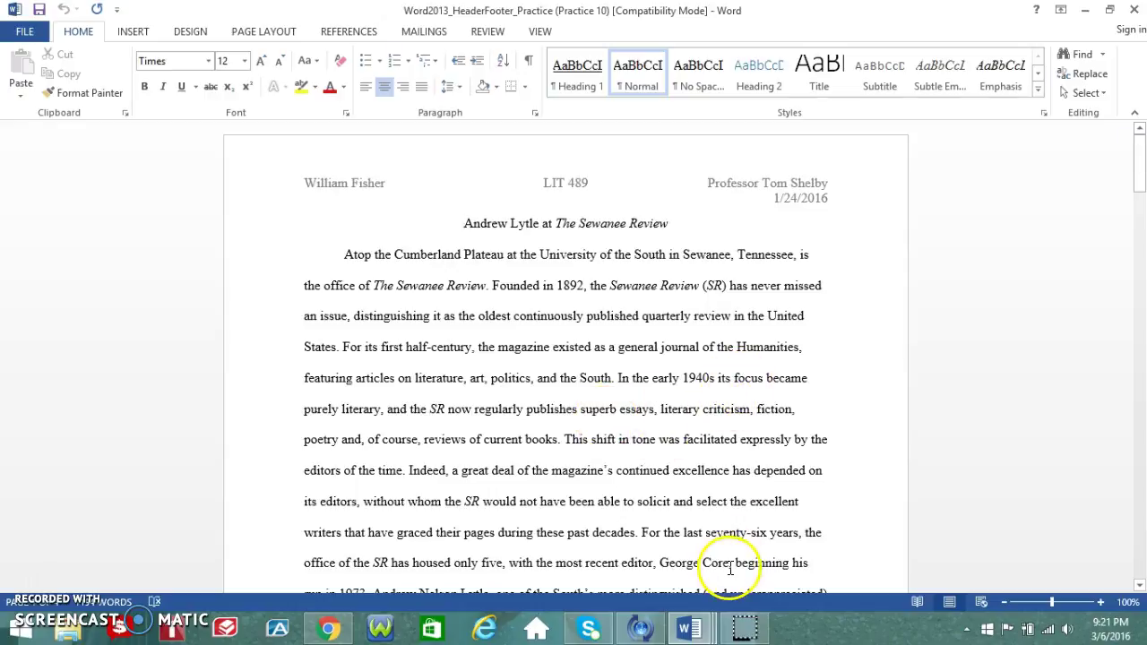
Step: Switch back to the Word2013_TextBasics_Practice document and view the logo and contact details at the start of the press release
{"action": "mouse_move", "coordinate": [697, 635]}
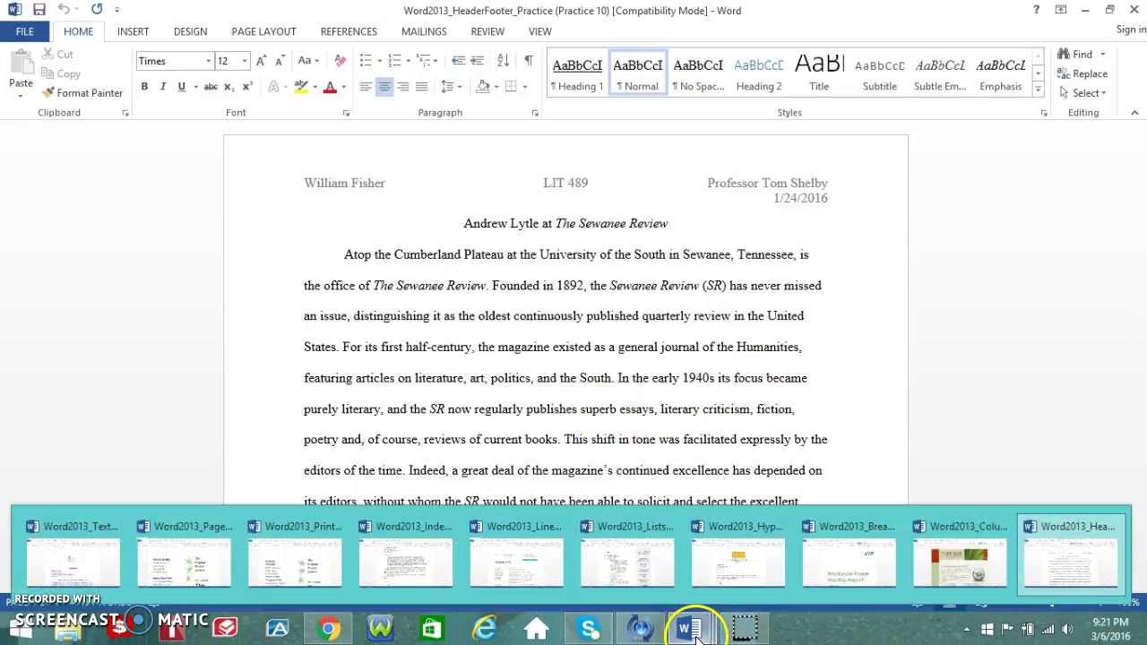
{"action": "left_click", "coordinate": [81, 557]}
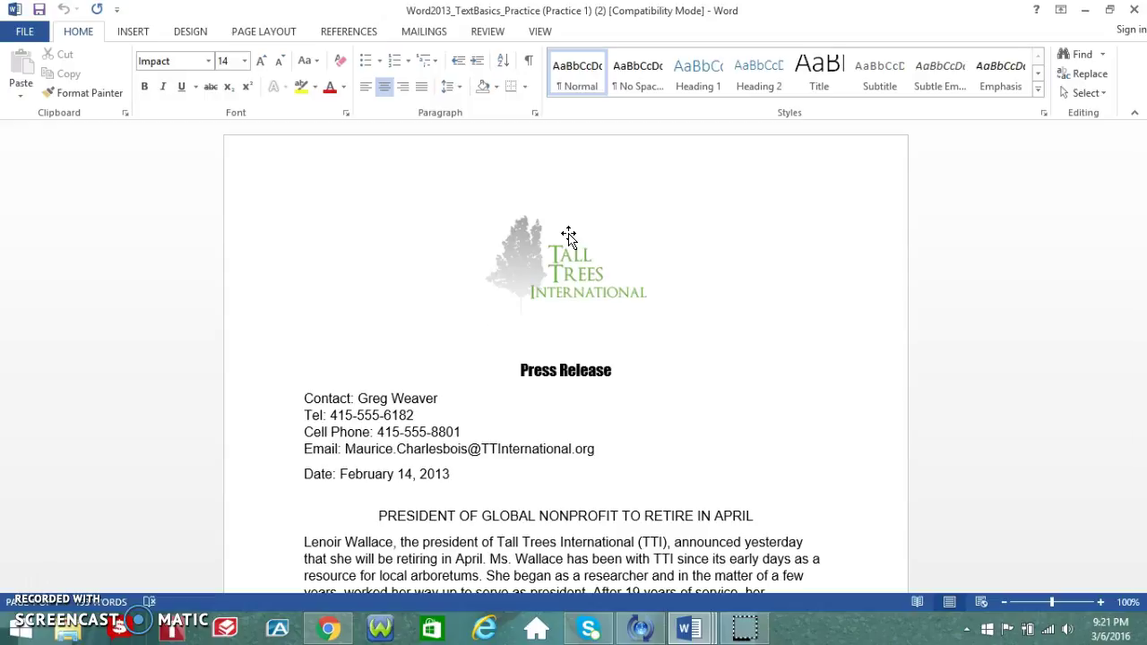
{"action": "left_click", "coordinate": [474, 325]}
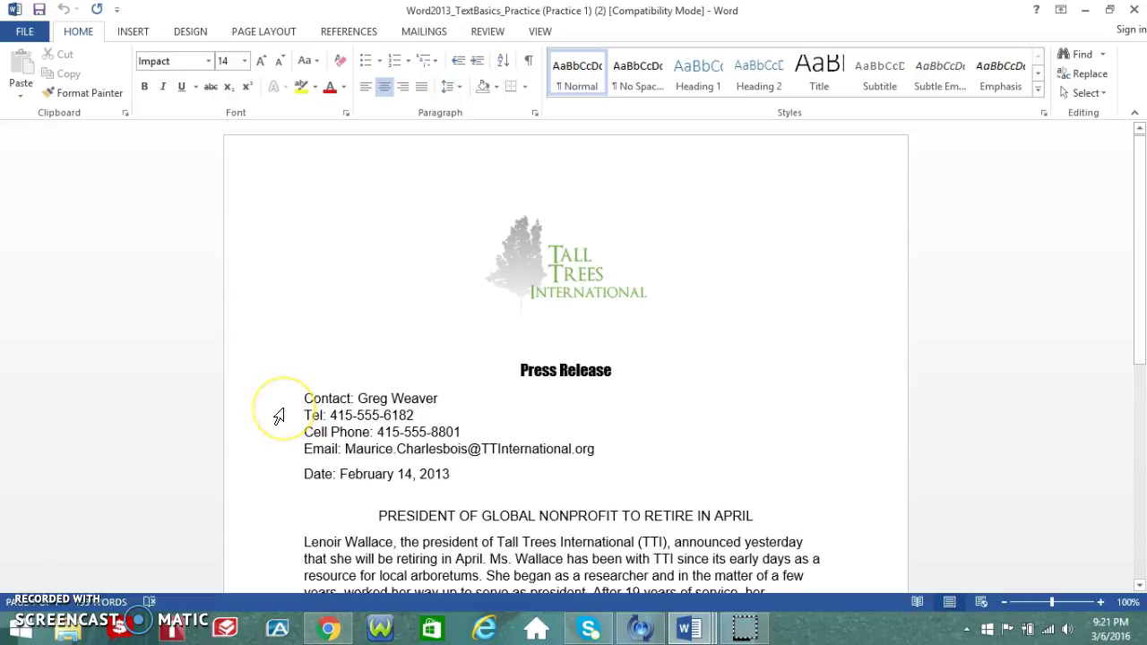